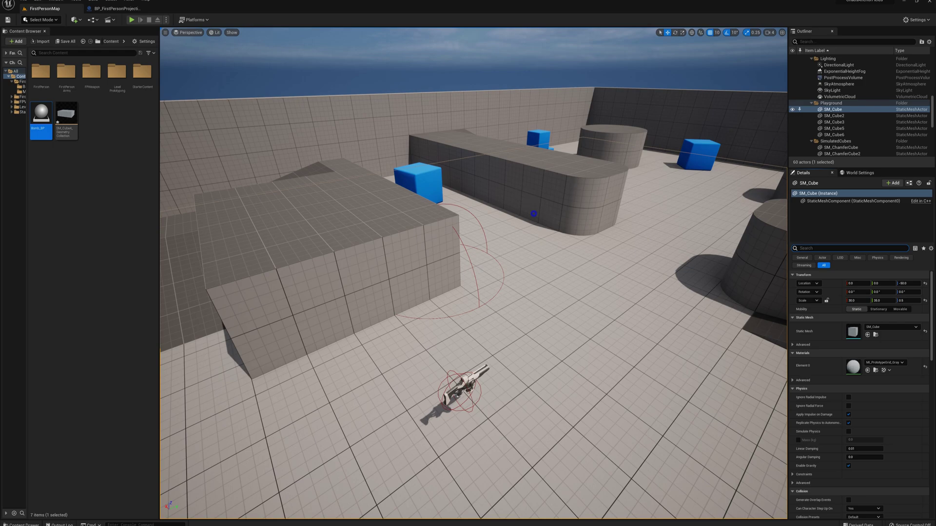
# - Delete the Bomb_BP actor from the level
pyautogui.press('w')
pyautogui.moveTo(534, 213); pyautogui.dragTo(517, 197, button='right')
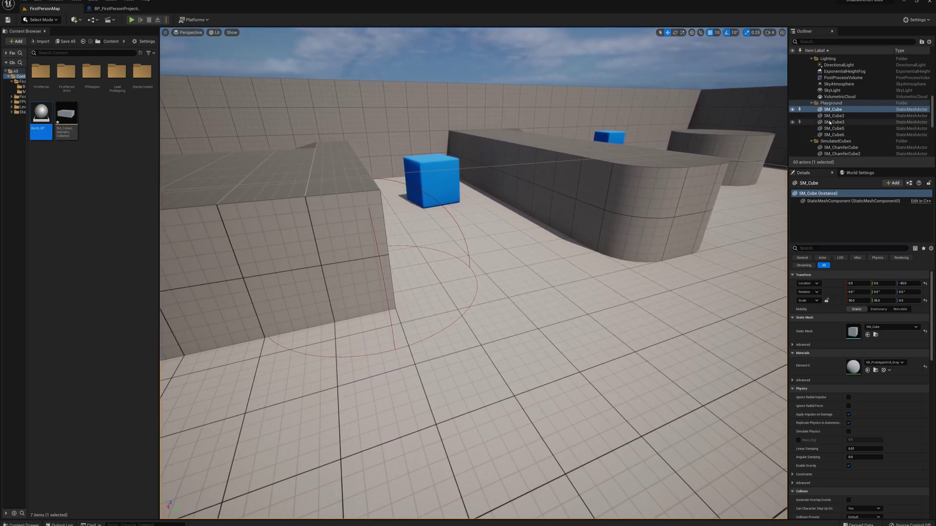
pyautogui.scroll(-10, 830, 122)
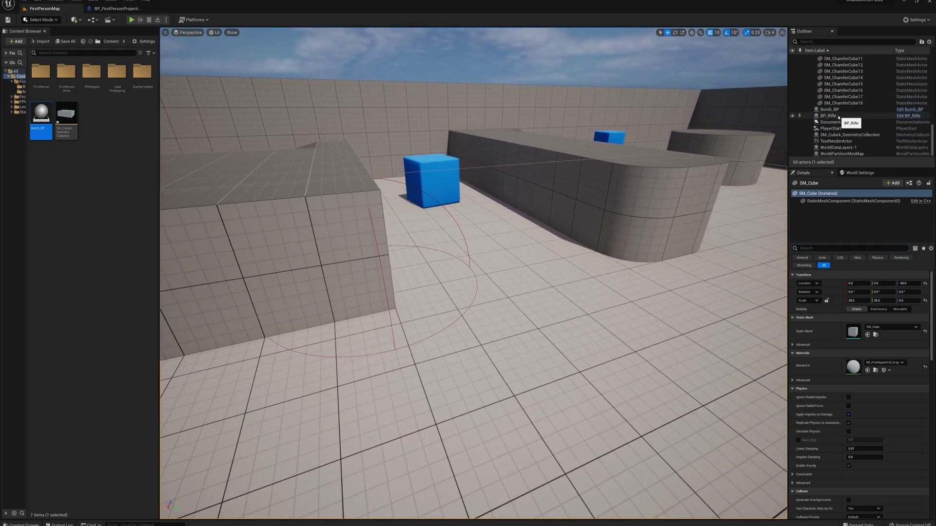
pyautogui.click(826, 111)
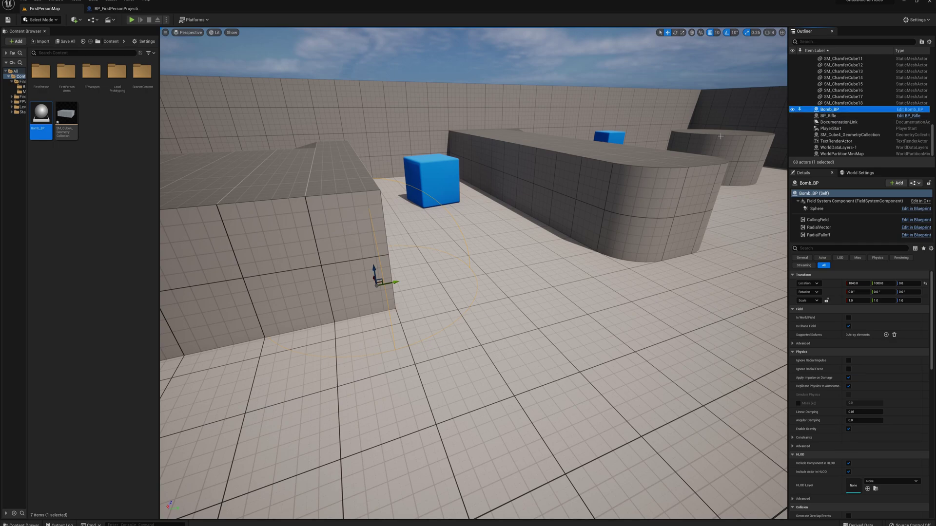
pyautogui.press('Delete')
# - In the Bomb_BP blueprint, add a Destroy Actor node after the second Add Transient Field, then compile and close the blueprint
pyautogui.press('s')
pyautogui.moveTo(539, 216)
pyautogui.mouseDown(button='right')
pyautogui.moveTo(575, 217)
pyautogui.moveTo(543, 224)
pyautogui.mouseUp(button='right')
pyautogui.press('w')
pyautogui.press('a')
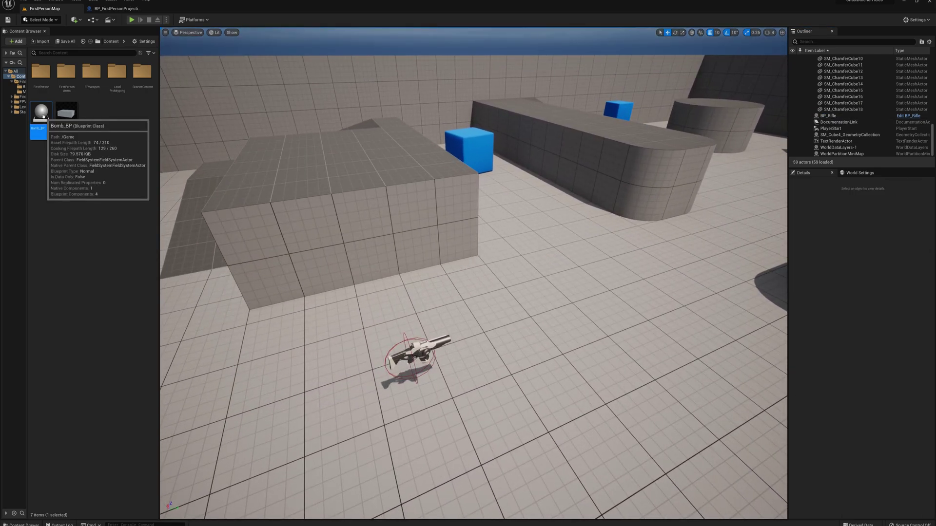
pyautogui.doubleClick(42, 116)
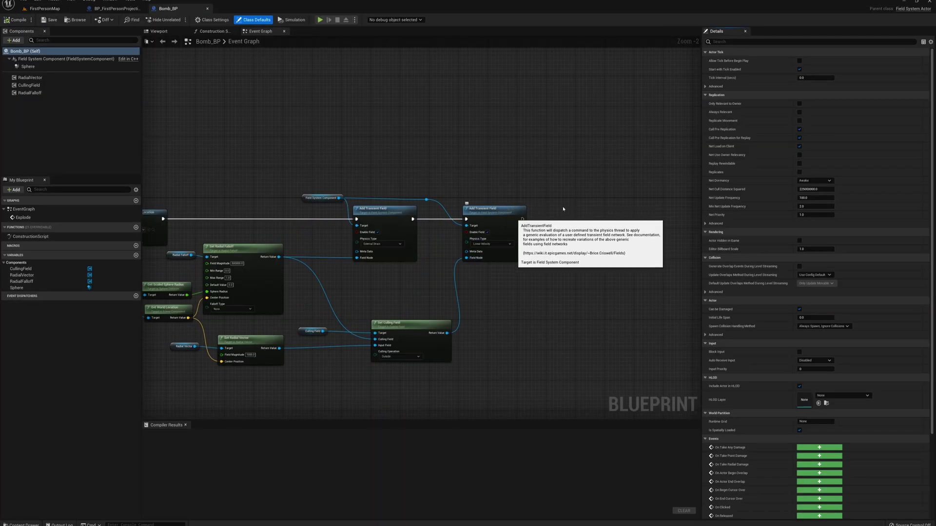
pyautogui.scroll(2, 550, 258)
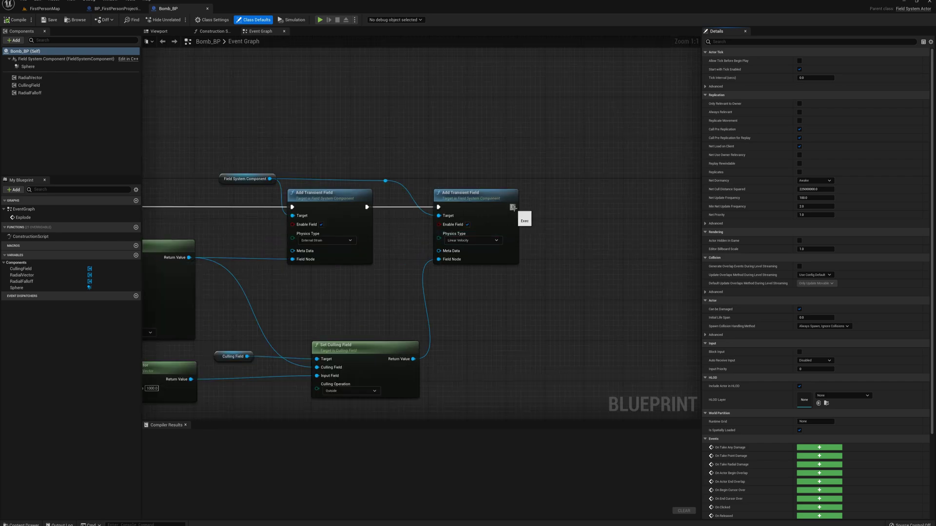
pyautogui.moveTo(512, 207); pyautogui.dragTo(558, 211)
pyautogui.write('destroy')
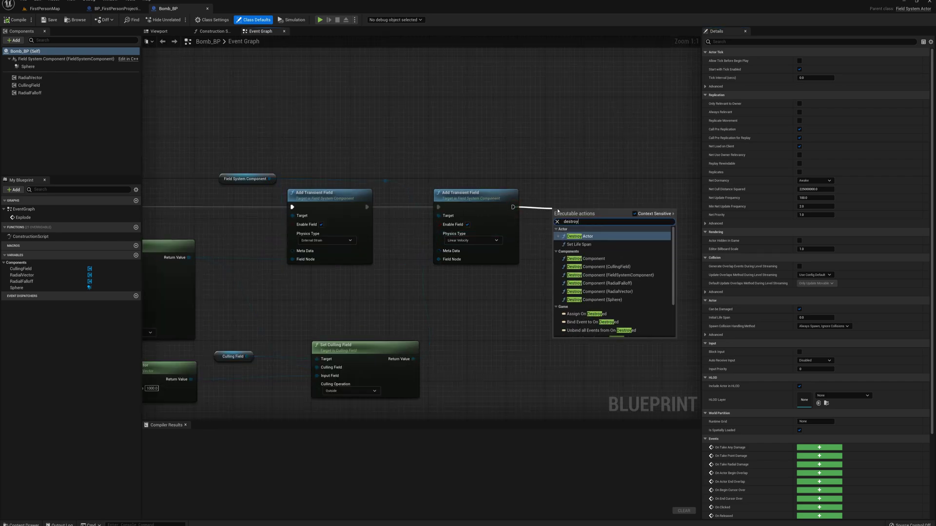
pyautogui.click(591, 236)
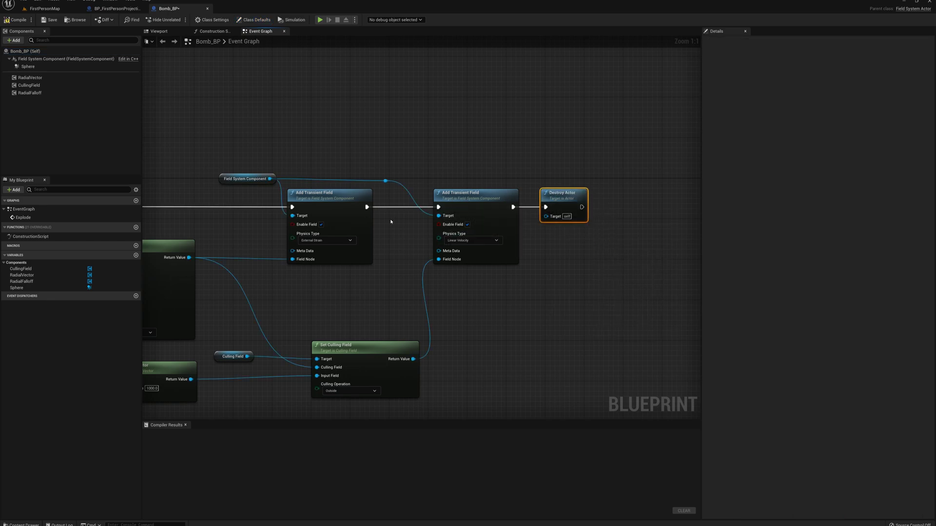
pyautogui.click(15, 19)
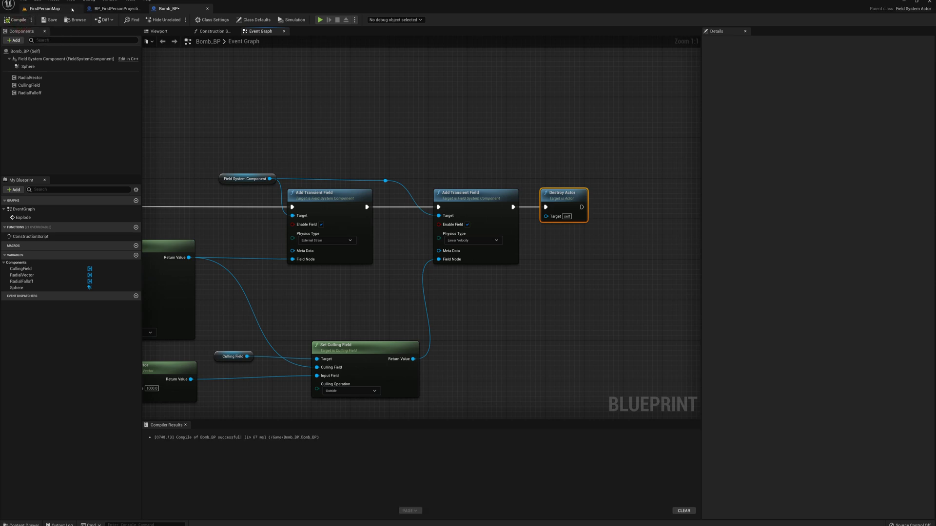
pyautogui.click(207, 8)
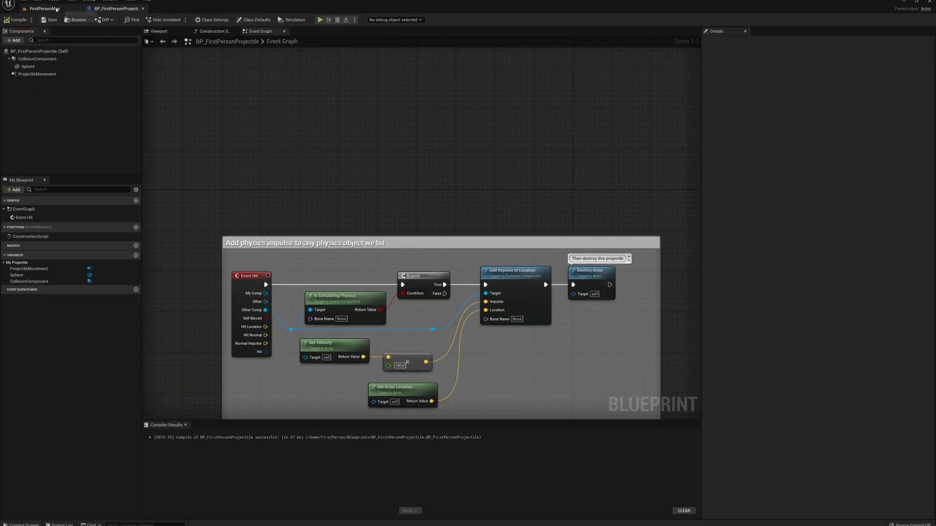
# - Open the BP_FirstPersonProjectile blueprint from the FirstPerson/Blueprints content folder
pyautogui.click(44, 8)
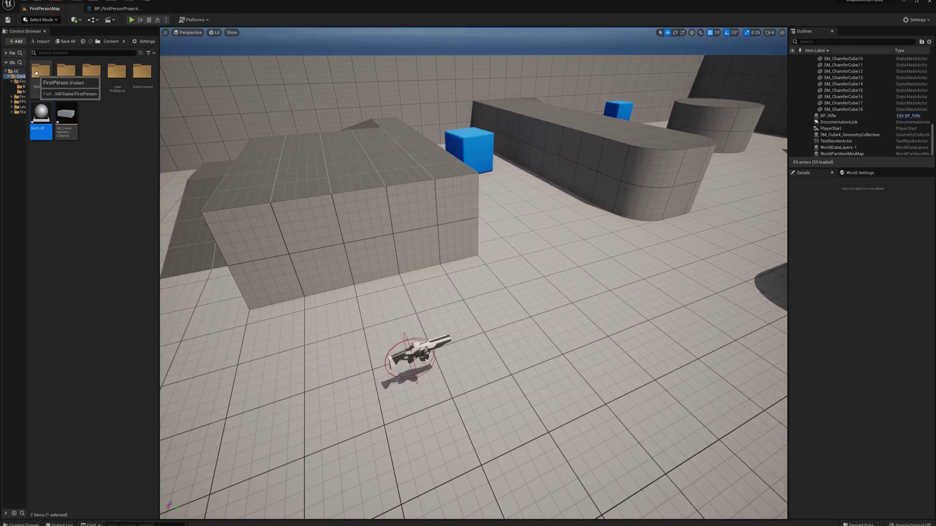
pyautogui.click(43, 82)
pyautogui.doubleClick(42, 78)
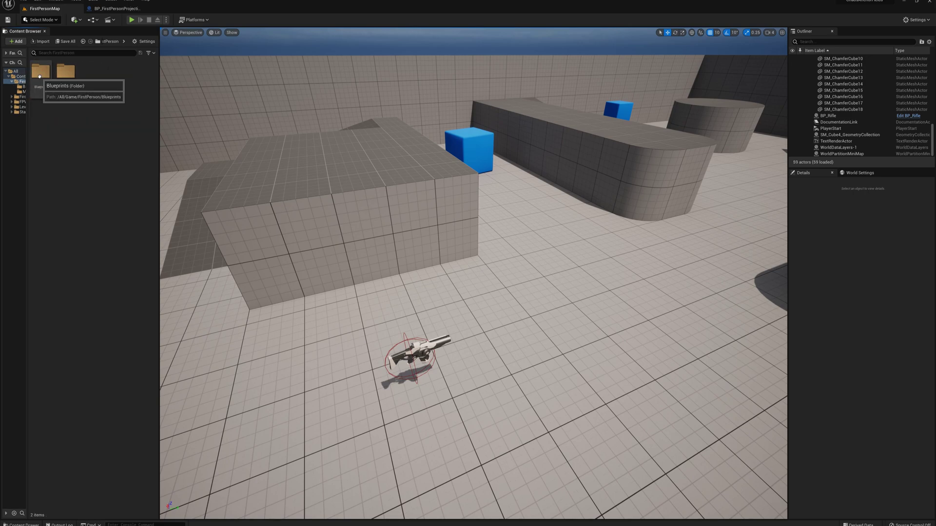
pyautogui.click(39, 76)
pyautogui.doubleClick(39, 75)
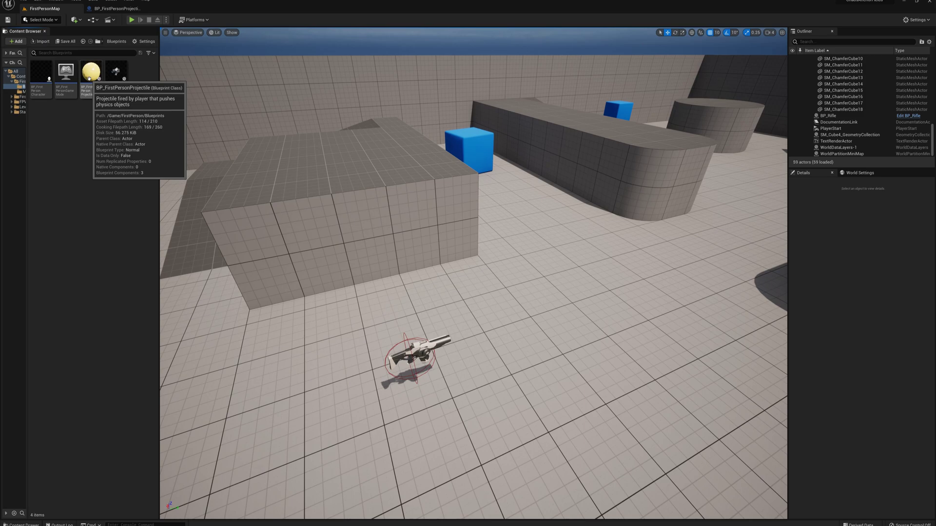
pyautogui.doubleClick(89, 78)
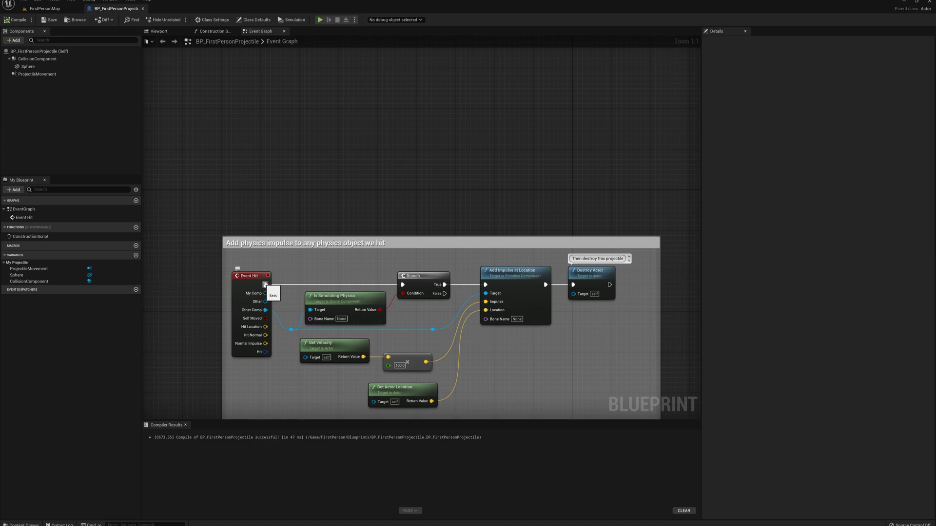
# - Add a Spawn Actor from Class node on Event Hit's execution output, place it above the comment box and set its class to Bomb_BP
pyautogui.moveTo(266, 284); pyautogui.dragTo(296, 177)
pyautogui.write('spawn actor')
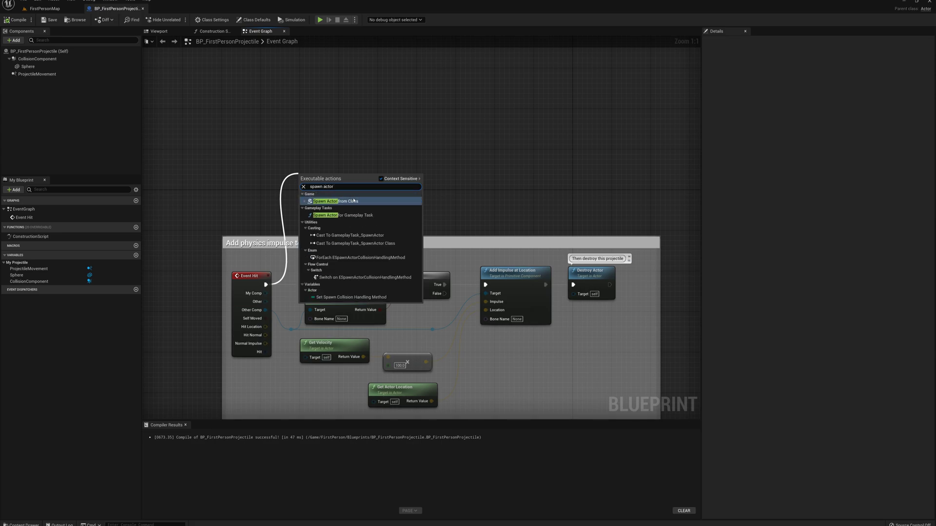
pyautogui.press('Return')
pyautogui.moveTo(343, 173); pyautogui.dragTo(343, 145)
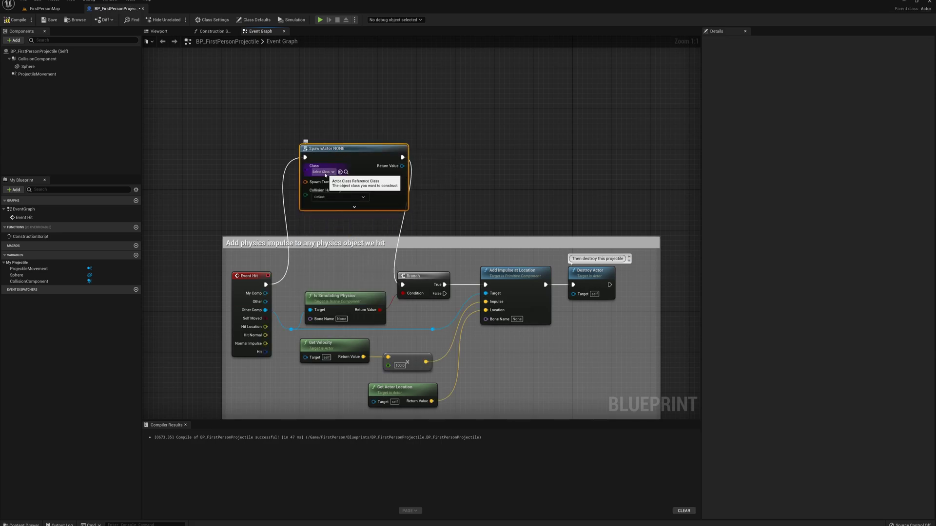
pyautogui.click(325, 173)
pyautogui.write('bomb')
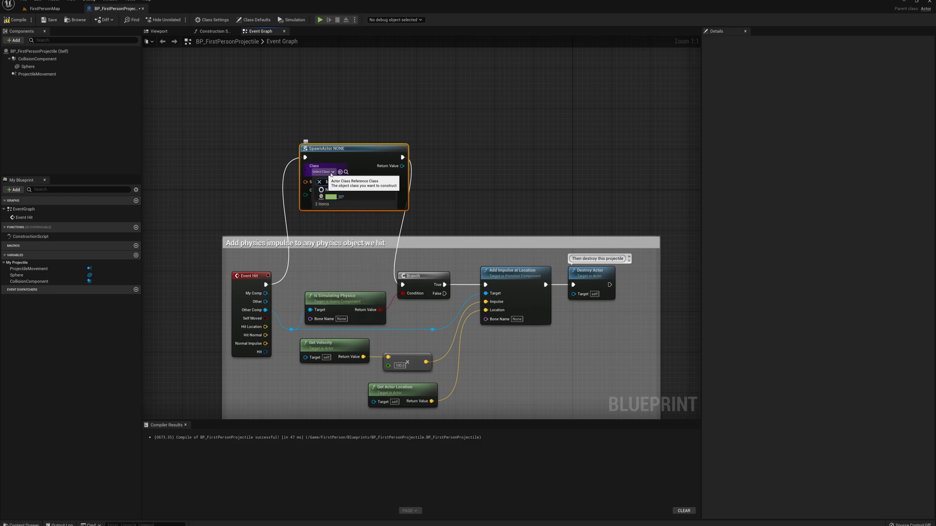
pyautogui.click(336, 197)
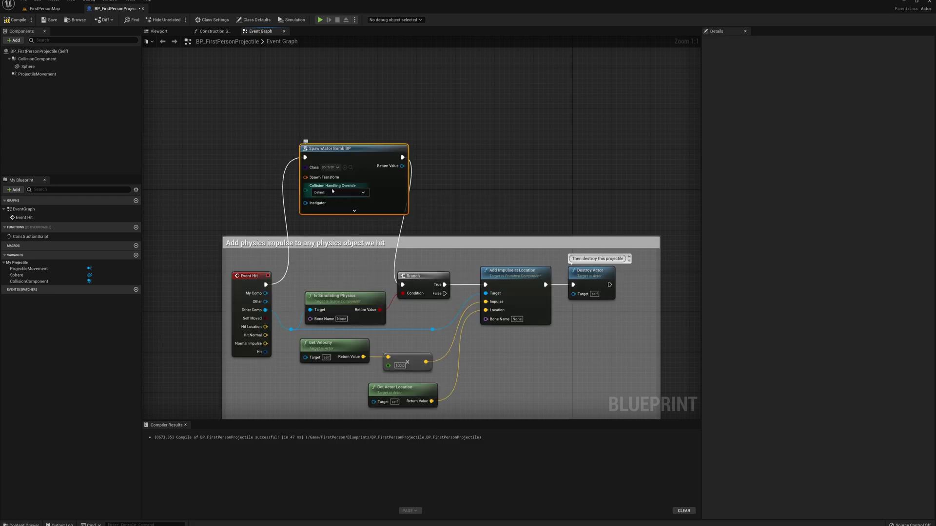
# - Split the spawn node's Spawn Transform pin and connect Event Hit's Hit Location to Spawn Transform Location
pyautogui.rightClick(306, 177)
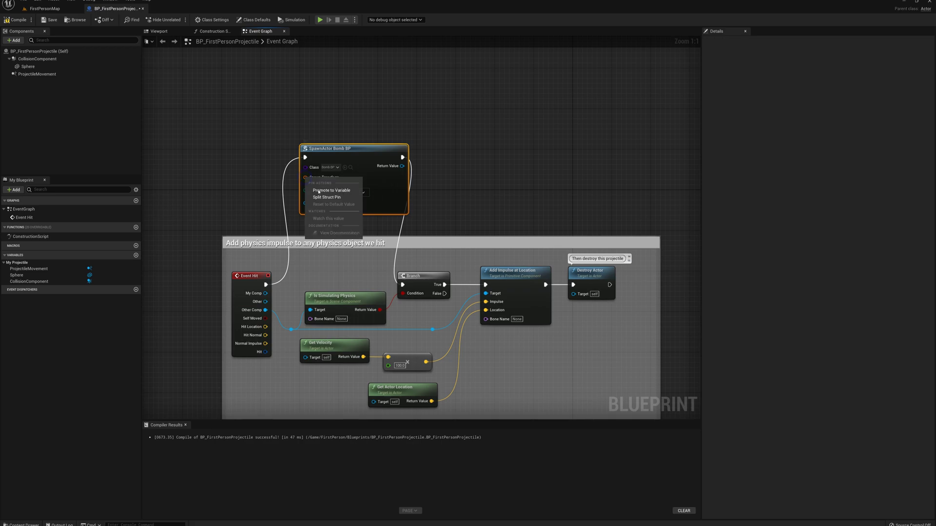
pyautogui.click(326, 197)
pyautogui.moveTo(332, 180); pyautogui.dragTo(347, 149)
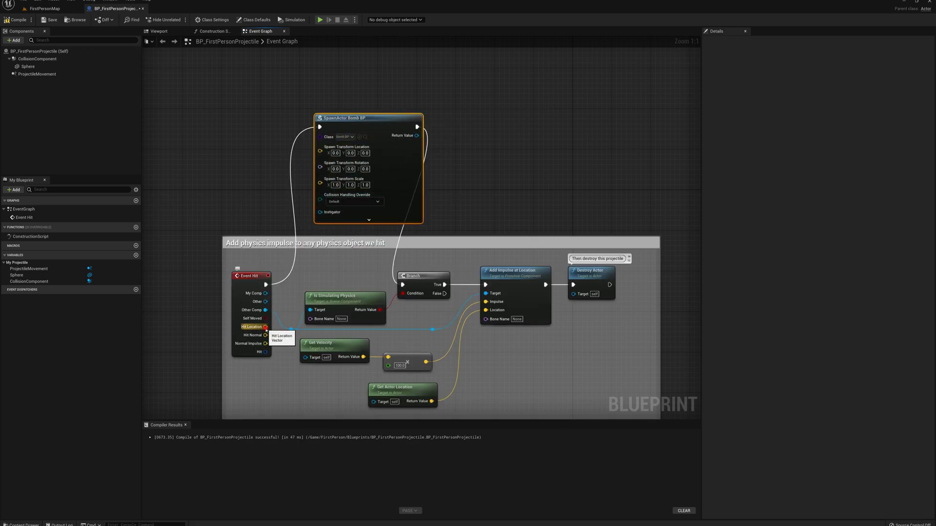
pyautogui.moveTo(266, 327); pyautogui.dragTo(320, 151)
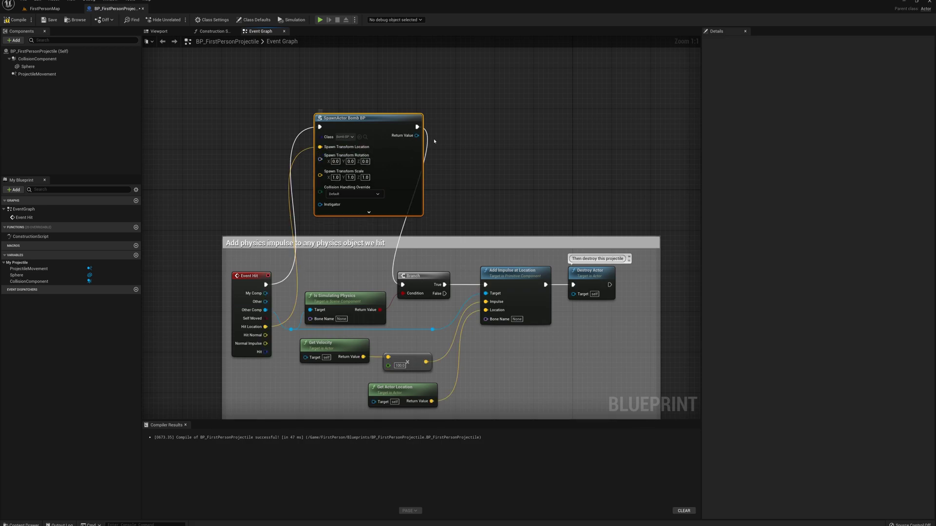
# - Add a call to Explode targeting the spawned Bomb_BP's Return Value
pyautogui.moveTo(432, 140); pyautogui.dragTo(356, 152, button='right')
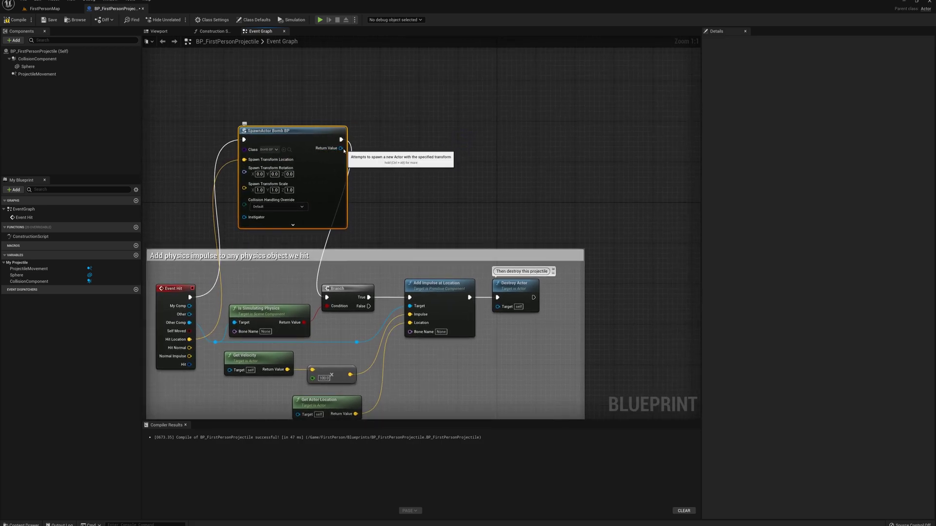
pyautogui.moveTo(339, 149); pyautogui.dragTo(386, 144)
pyautogui.write('explode')
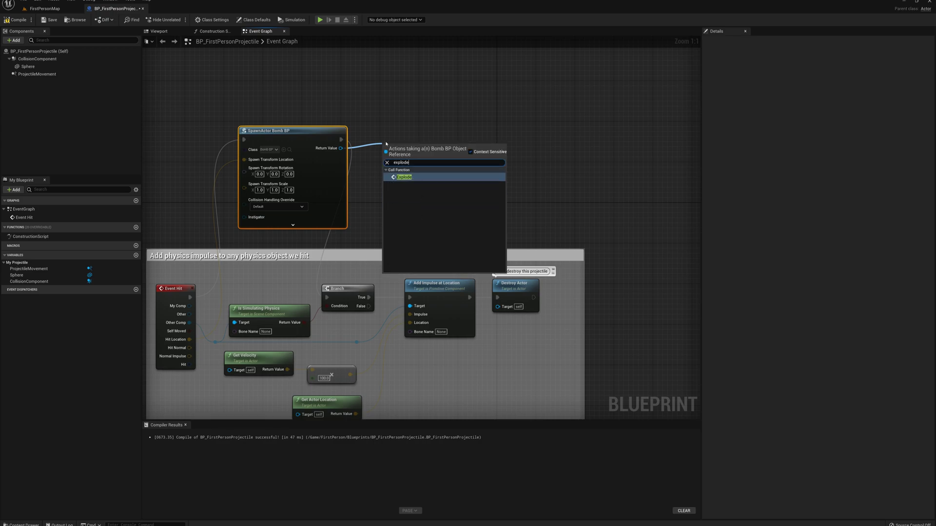
pyautogui.click(404, 177)
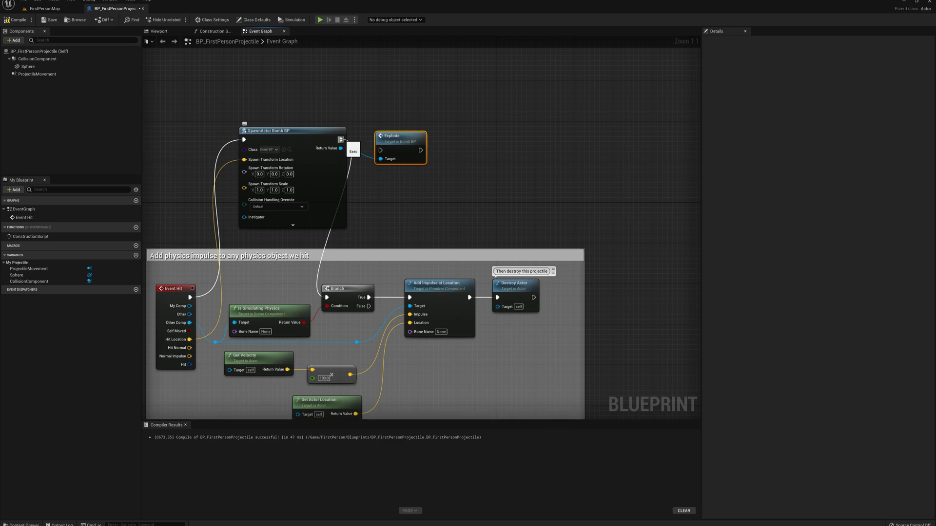
# - Link the spawn node's execution to Explode and add an aligned Destroy Actor node after it
pyautogui.moveTo(340, 140); pyautogui.dragTo(447, 140)
pyautogui.write('desotr')
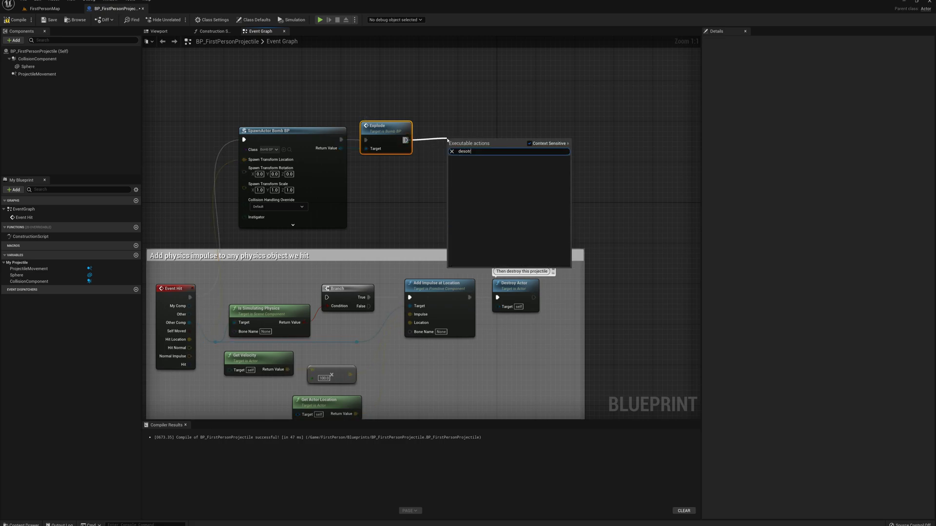
pyautogui.write('y')
pyautogui.press('BackSpace')
pyautogui.press('BackSpace')
pyautogui.press('BackSpace')
pyautogui.press('BackSpace')
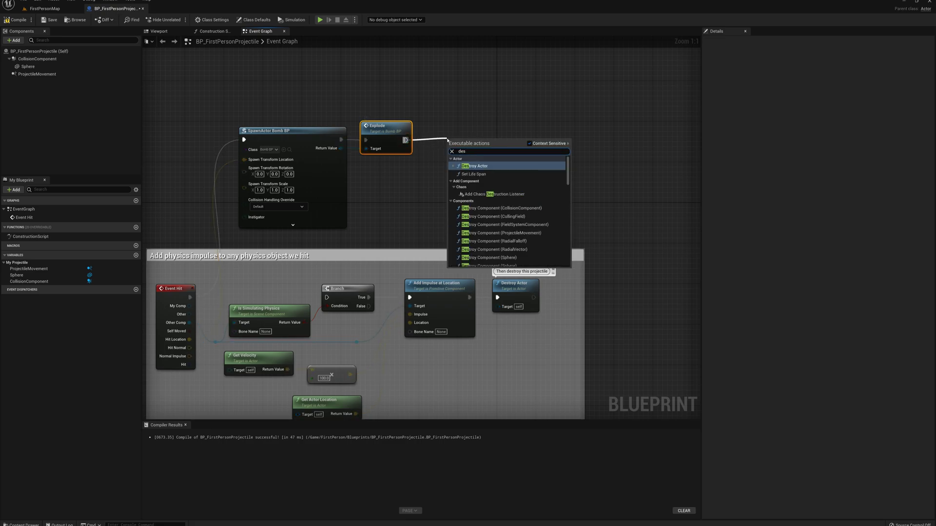
pyautogui.click(494, 166)
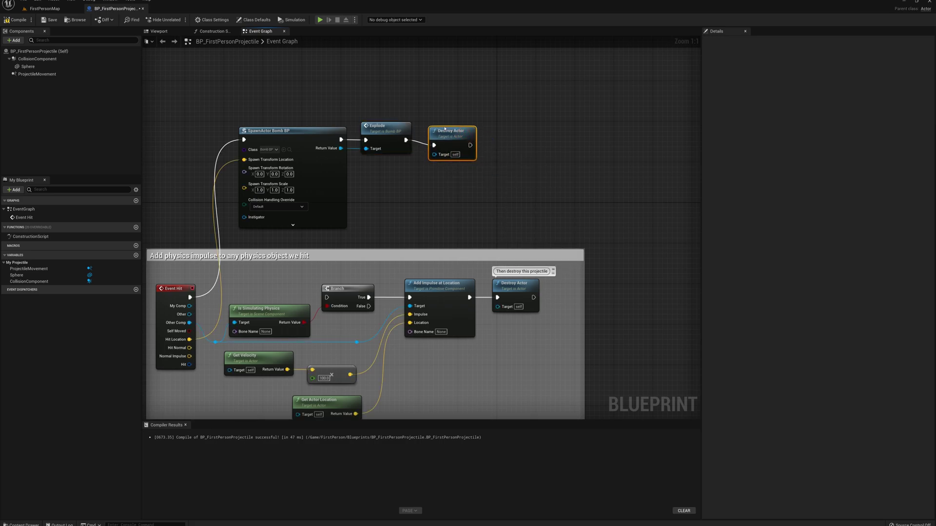
pyautogui.moveTo(444, 129); pyautogui.dragTo(440, 124)
pyautogui.moveTo(407, 180); pyautogui.dragTo(480, 178, button='right')
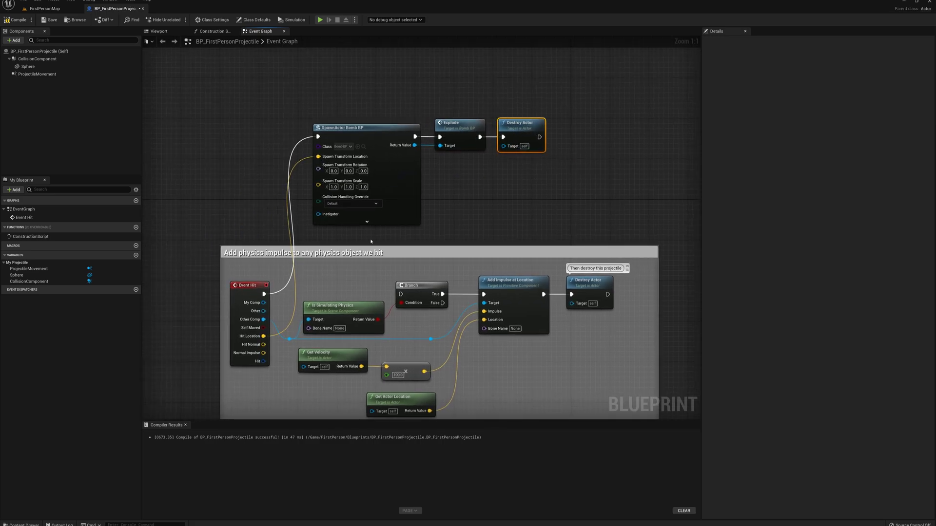
# - Play-test FirstPersonMap by picking up the rifle and firing projectiles at the fracturable block, then stop the session
pyautogui.click(42, 8)
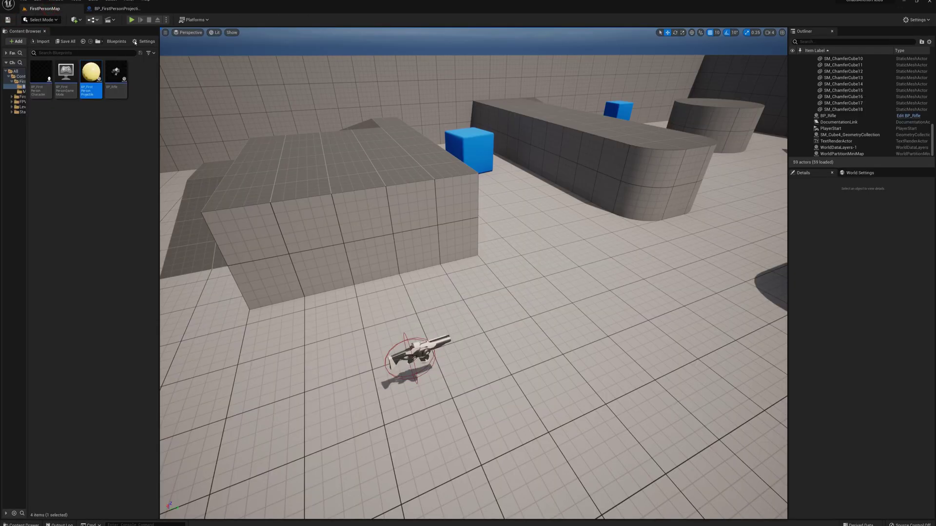
pyautogui.click(131, 20)
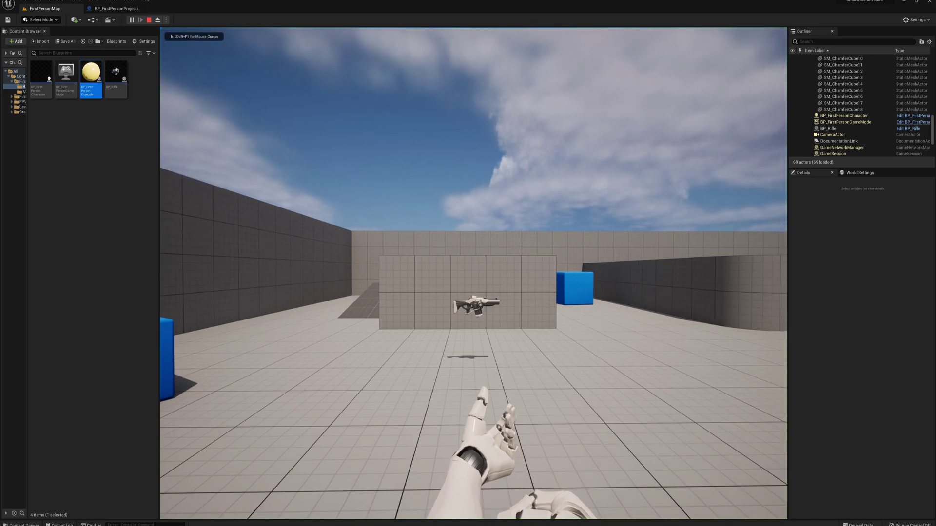
pyautogui.press('w')
pyautogui.press('s')
pyautogui.click(473, 273)
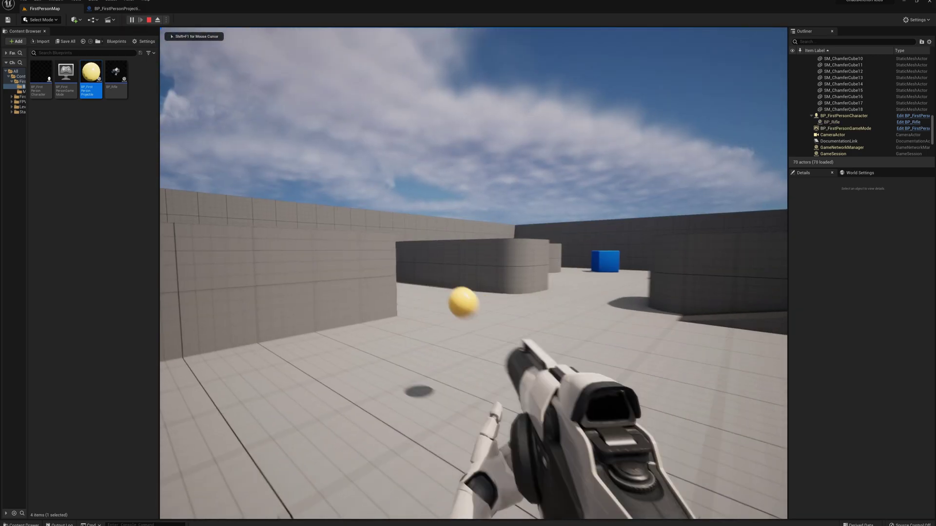
pyautogui.click(473, 273)
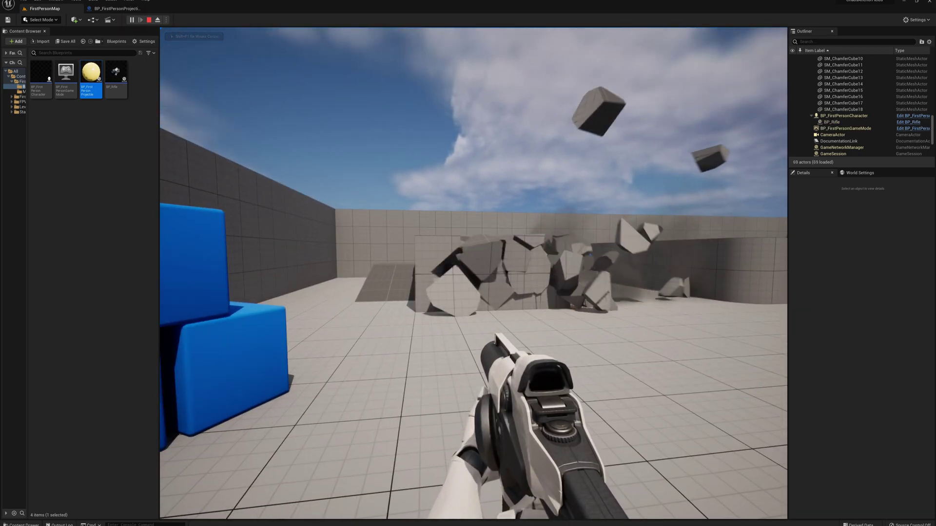
pyautogui.click(473, 273)
pyautogui.click(473, 273)
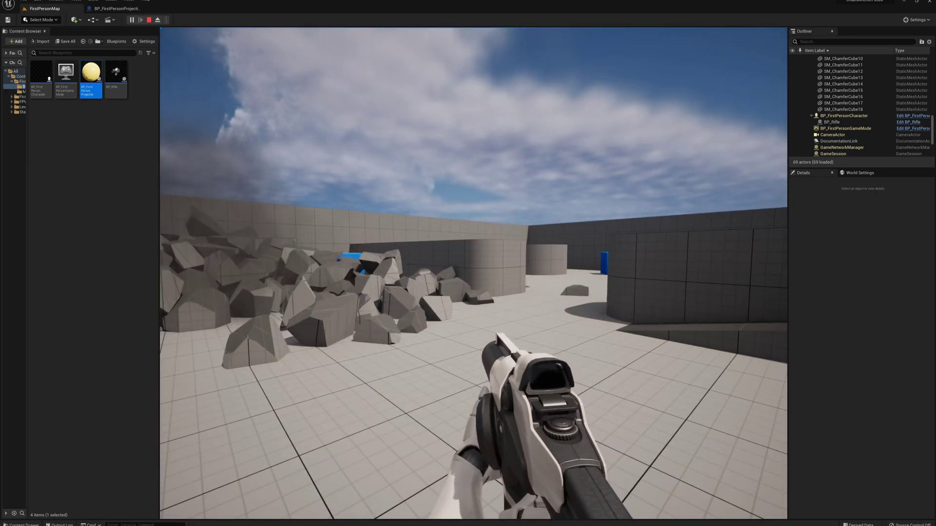
pyautogui.press('Escape')
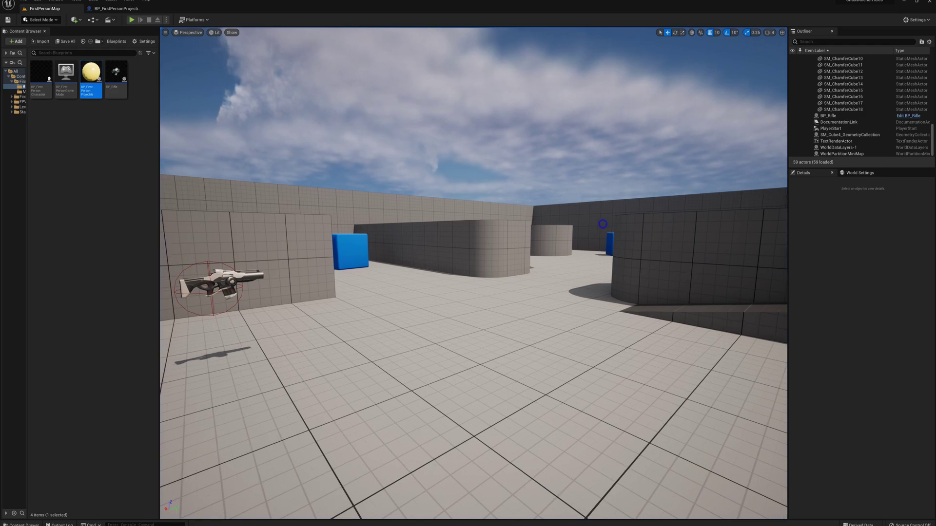
pyautogui.press('s')
pyautogui.moveTo(604, 224); pyautogui.dragTo(592, 273, button='right')
pyautogui.moveTo(577, 230); pyautogui.dragTo(600, 224, button='right')
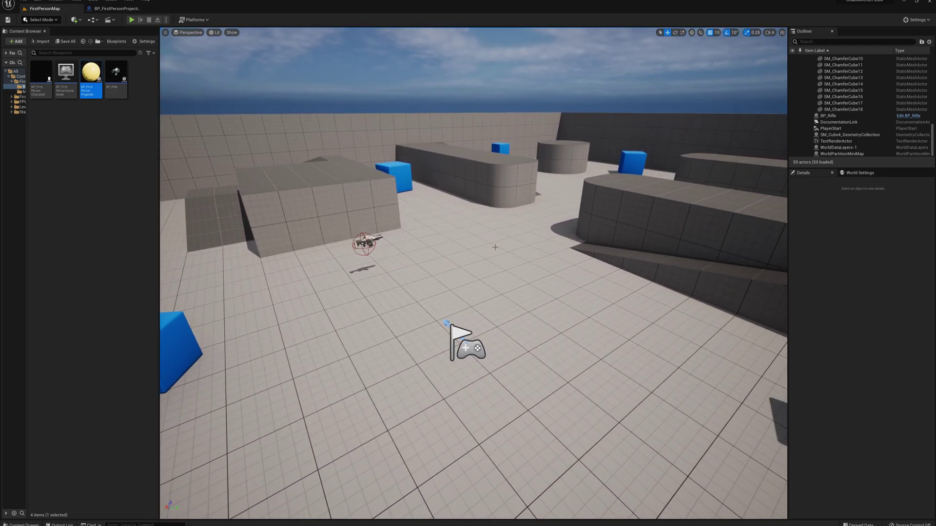
# - Create a geometry collection named SM_Cube_GeometryCollection from the floor mesh SM_Cube in Fracture Mode, stored in the Content folder
pyautogui.click(519, 263)
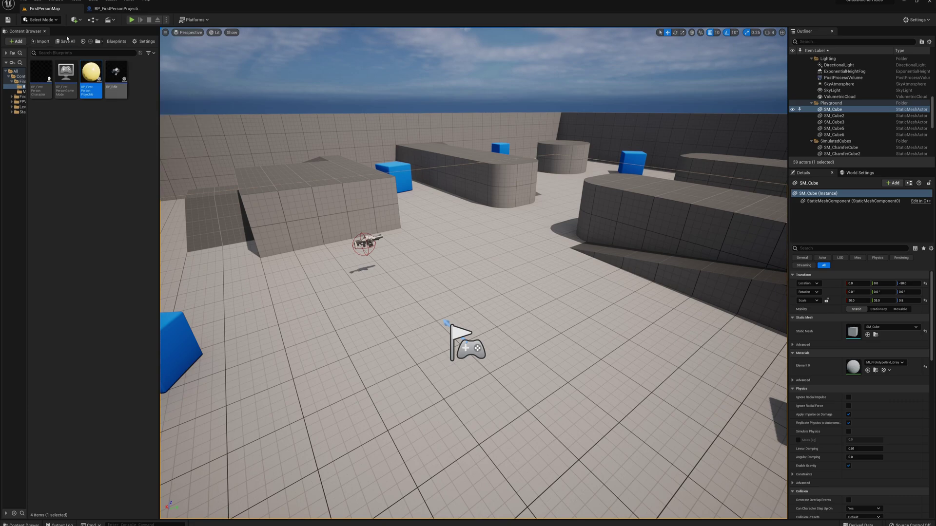
pyautogui.click(41, 20)
pyautogui.click(21, 62)
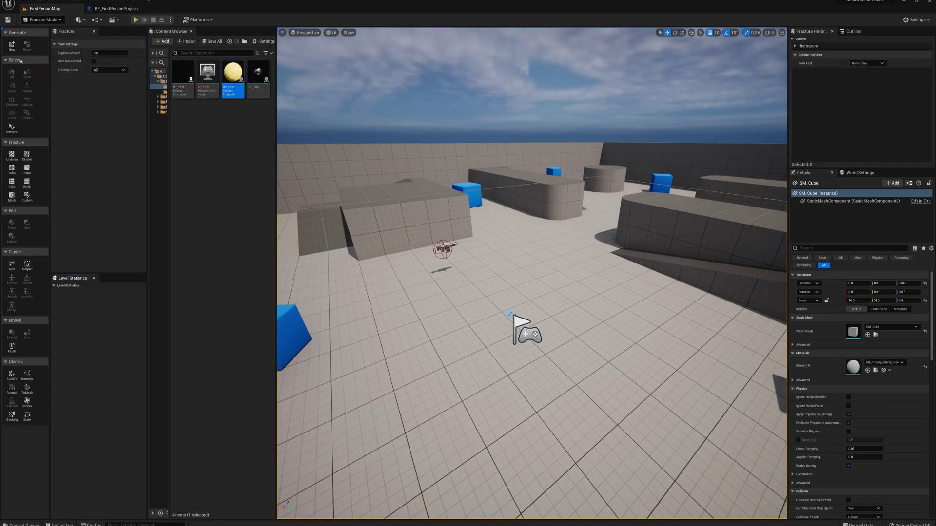
pyautogui.click(12, 45)
pyautogui.click(468, 338)
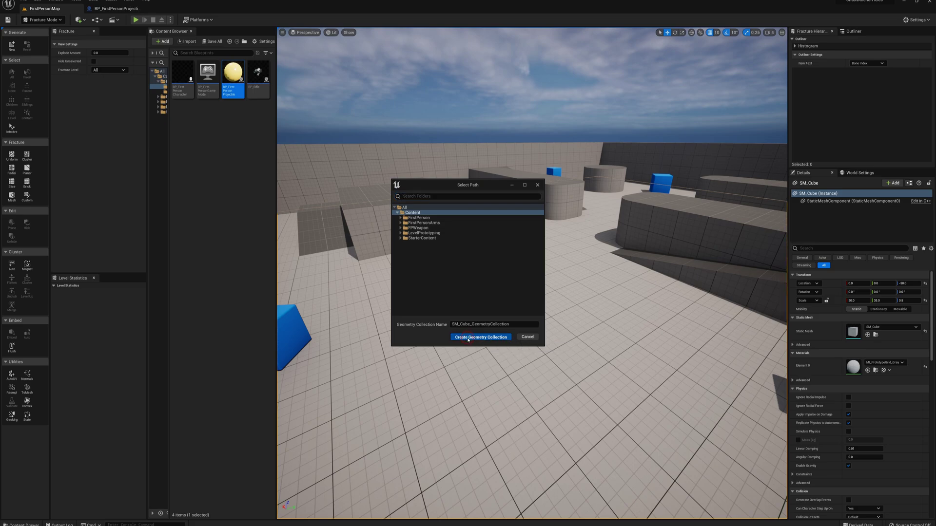
# - Fracture the floor collection with Uniform Voronoi using 2000 minimum and 2000 maximum Voronoi sites
pyautogui.click(12, 156)
pyautogui.click(110, 87)
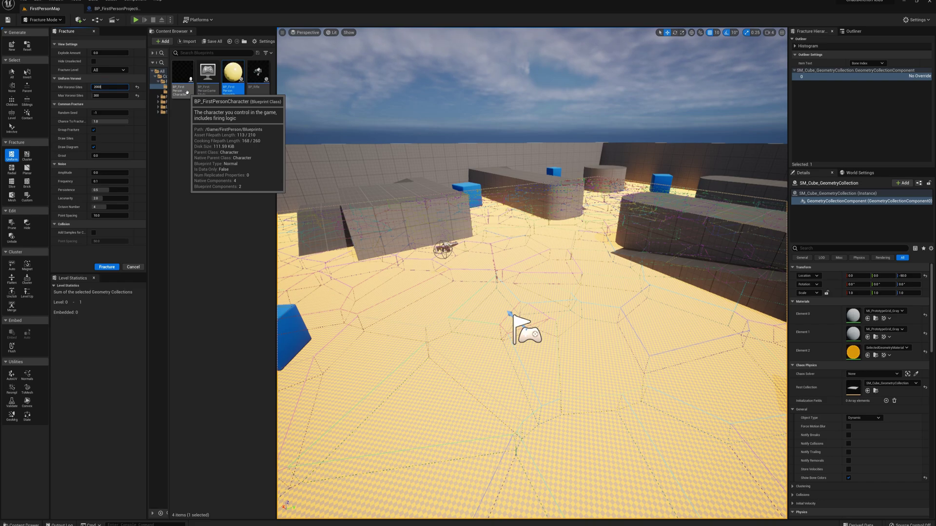
pyautogui.press('Tab')
pyautogui.write('2000')
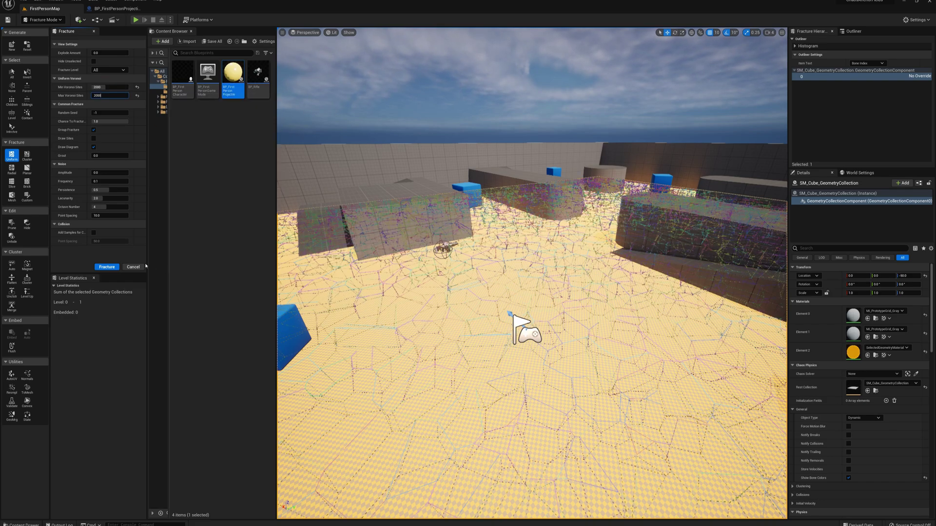
pyautogui.click(106, 267)
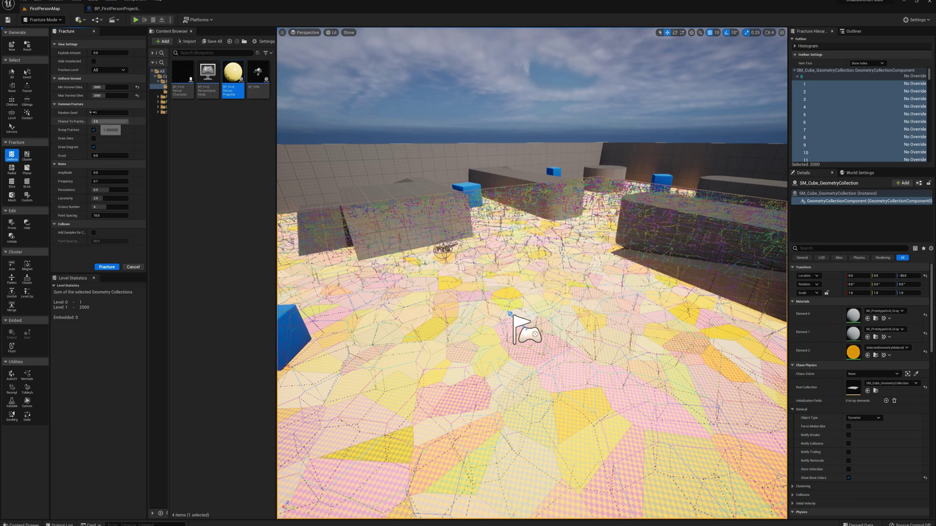
# - Return to Select Mode and turn off Show Bone Colors for the floor's geometry collection
pyautogui.click(52, 20)
pyautogui.click(42, 29)
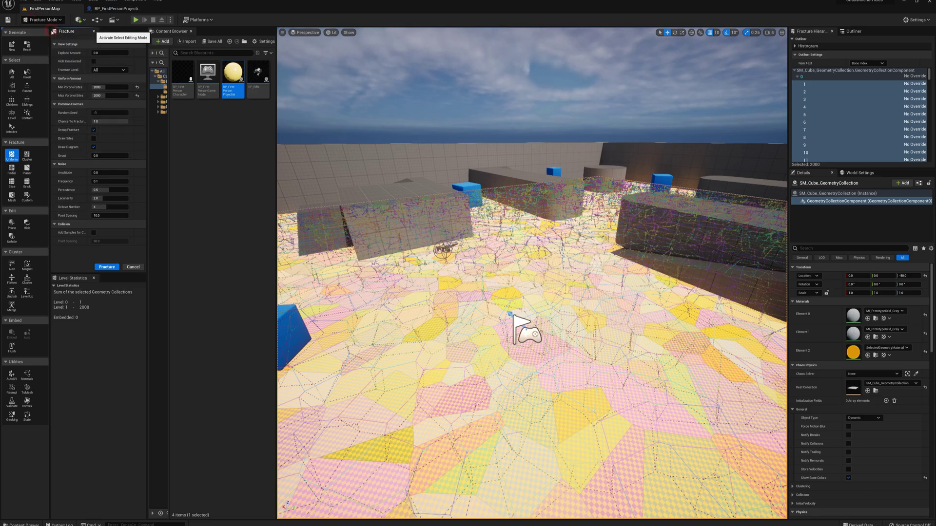
pyautogui.click(819, 248)
pyautogui.write('bone')
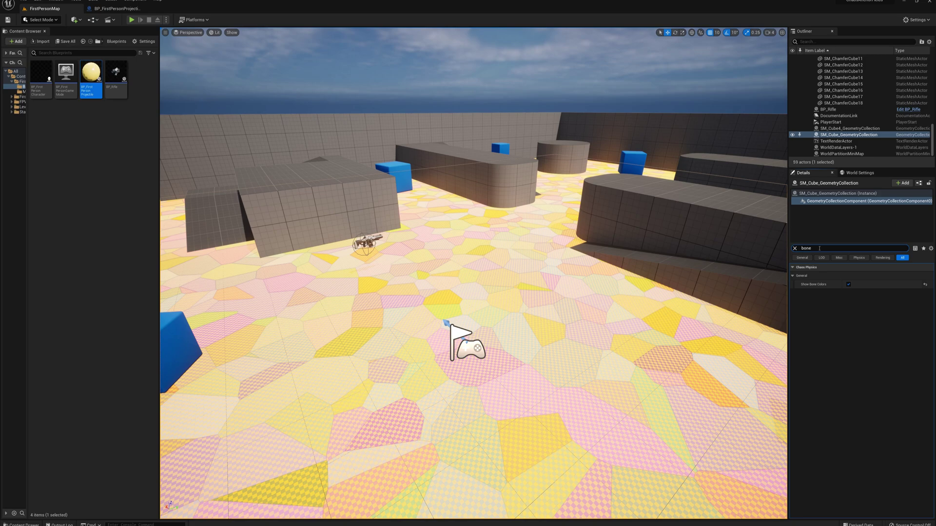
pyautogui.click(849, 285)
# - Play-test FirstPersonMap with the fractured floor, then stop the session
pyautogui.rightClick(475, 215)
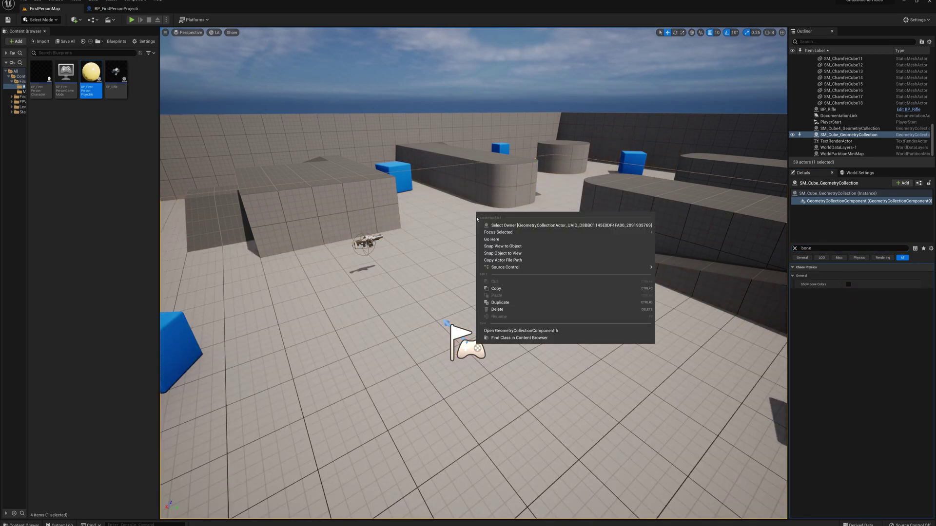
pyautogui.click(456, 192)
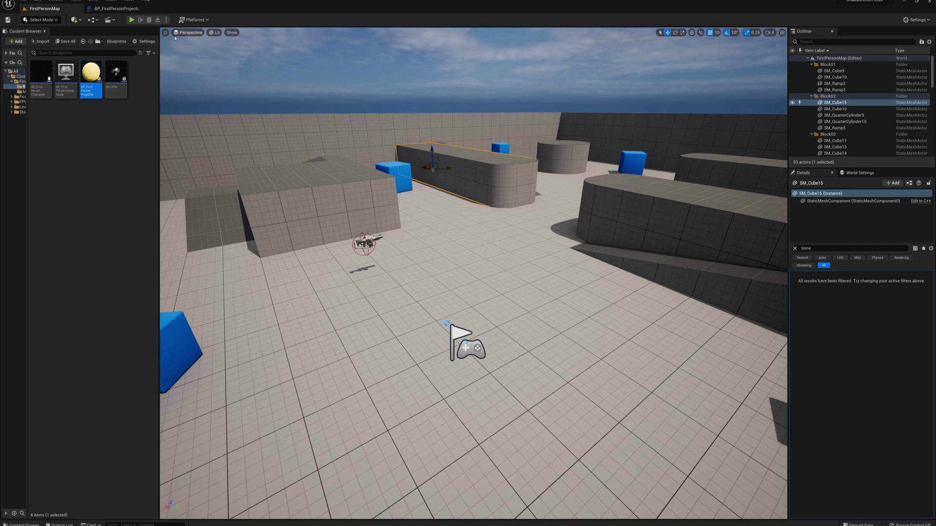
pyautogui.click(132, 20)
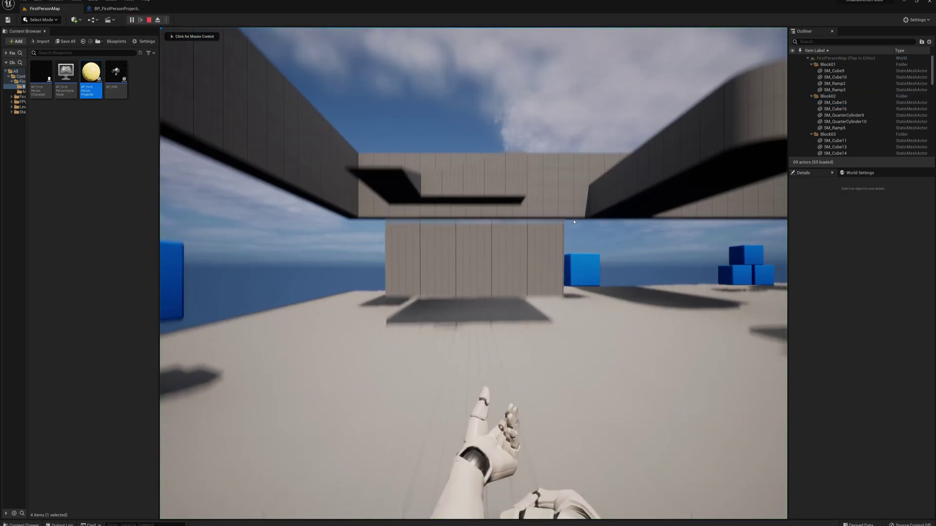
pyautogui.press('Escape')
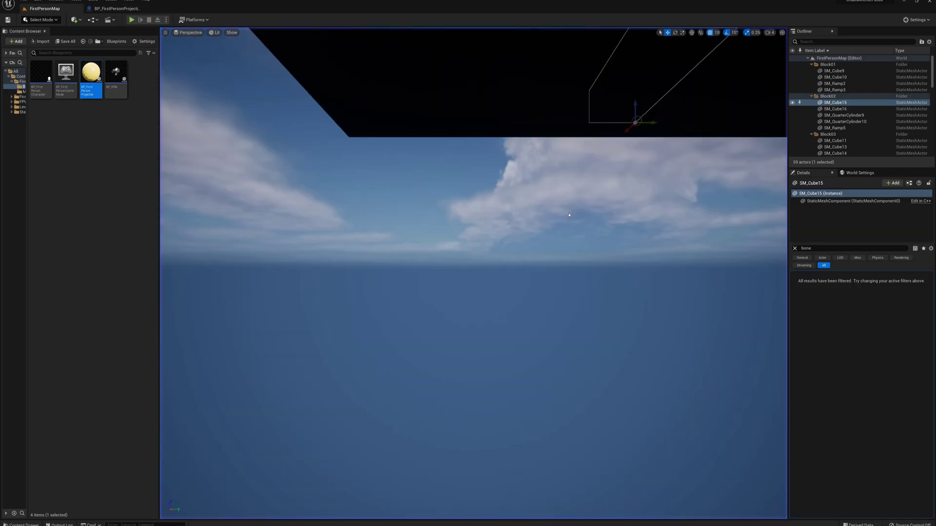
# - Bring the viewport back to an overview of the arena and select the floor's geometry collection
pyautogui.moveTo(569, 215); pyautogui.dragTo(556, 170, button='right')
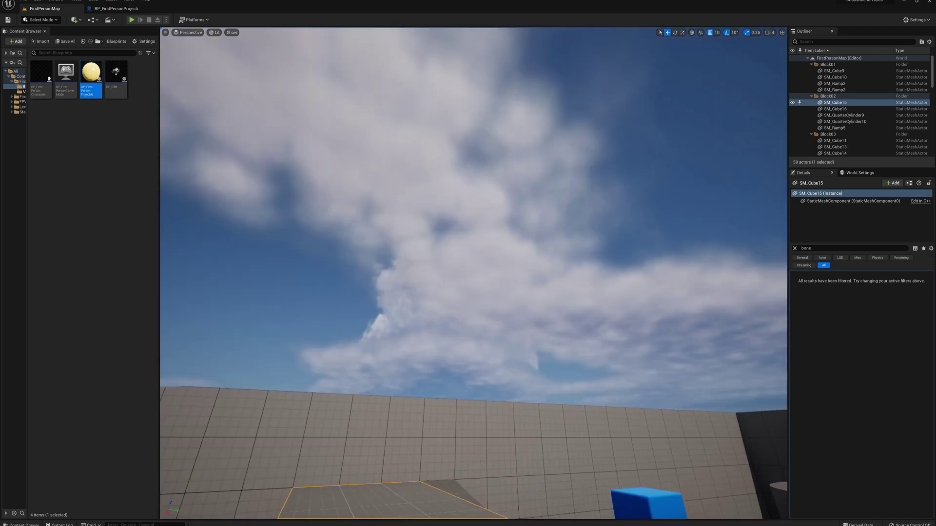
pyautogui.moveTo(404, 240); pyautogui.dragTo(332, 358, button='right')
pyautogui.click(404, 240)
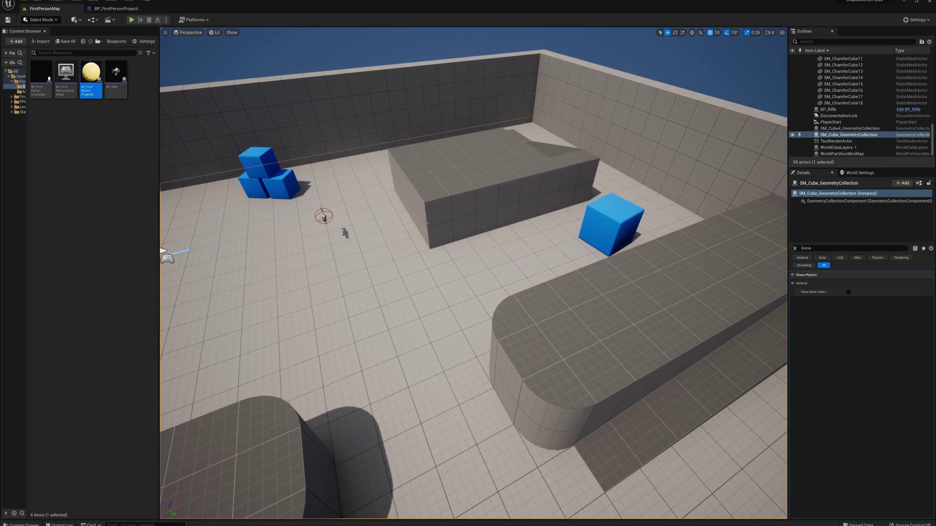
pyautogui.moveTo(404, 239); pyautogui.dragTo(453, 177, button='right')
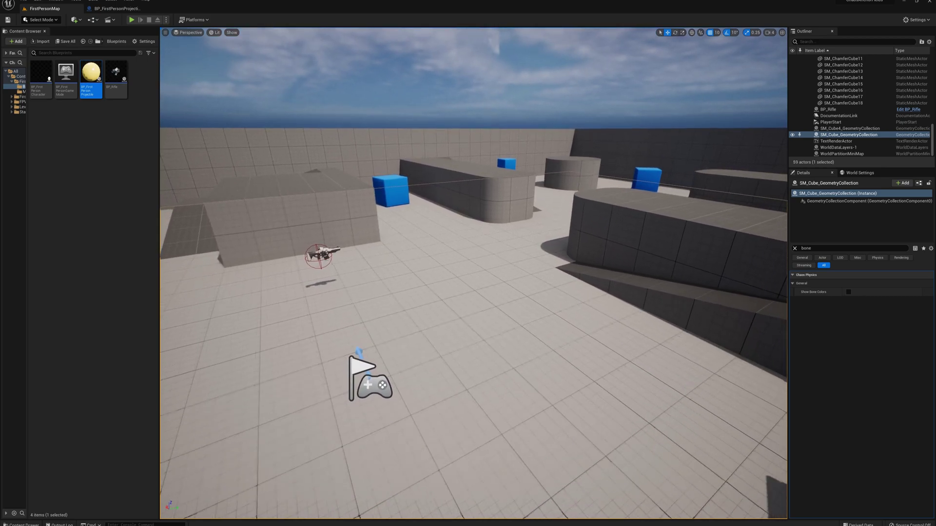
pyautogui.moveTo(526, 230); pyautogui.dragTo(513, 231, button='right')
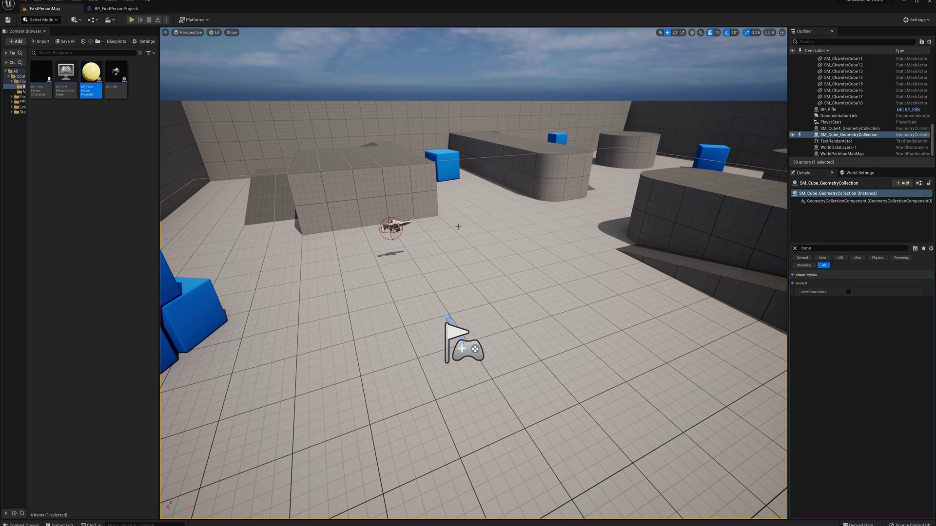
# - Create a Blueprint class in the Content folder with FieldSystemActor as its parent and name it Anchor_BP
pyautogui.click(21, 76)
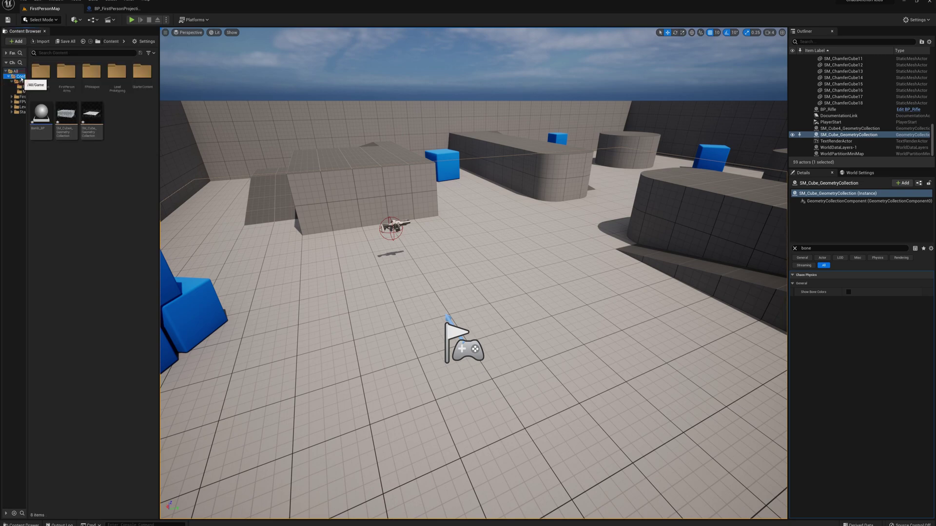
pyautogui.rightClick(80, 179)
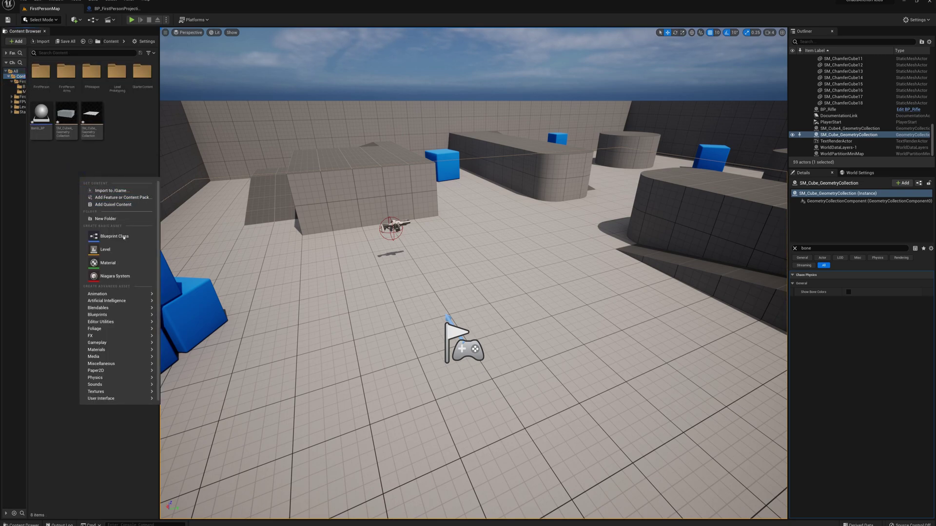
pyautogui.click(116, 239)
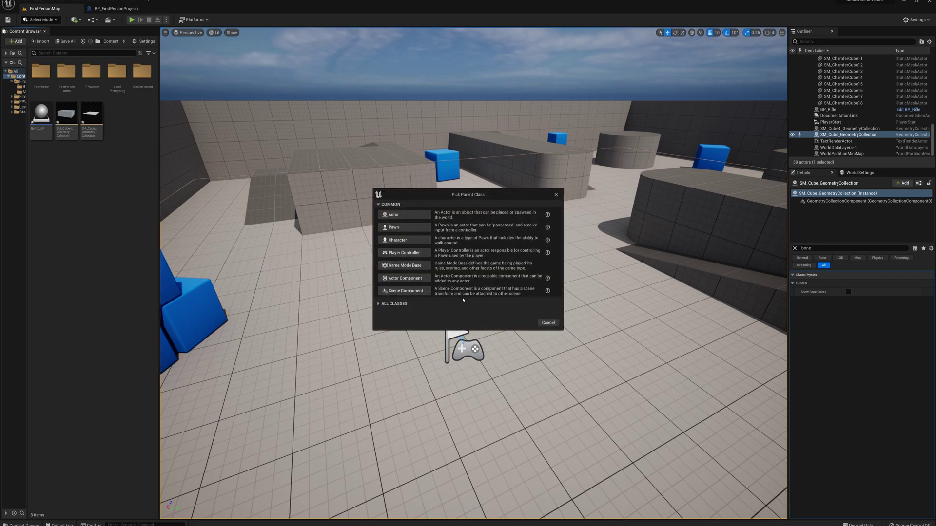
pyautogui.click(392, 304)
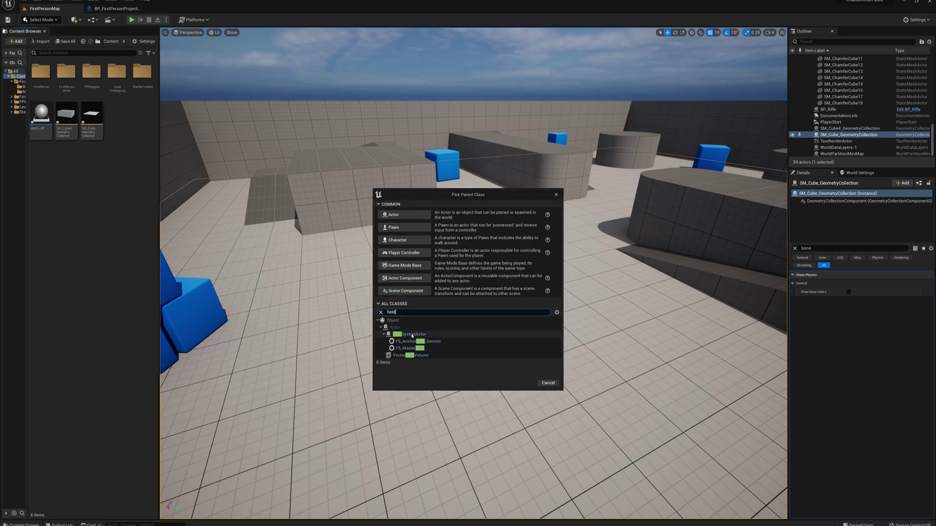
pyautogui.click(411, 334)
pyautogui.click(522, 382)
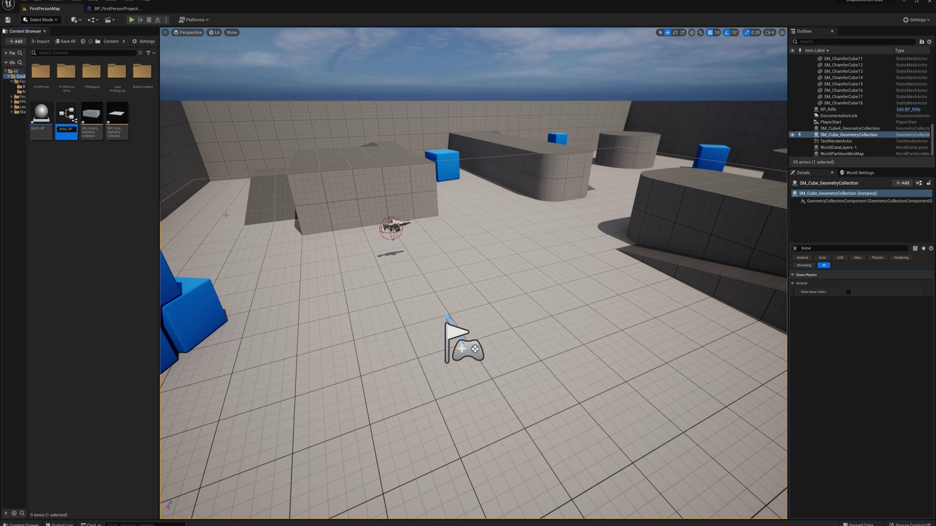
pyautogui.write('Achor_BP')
pyautogui.press('Return')
# - Open Anchor_BP for editing and show its Construction Script graph
pyautogui.click(38, 128)
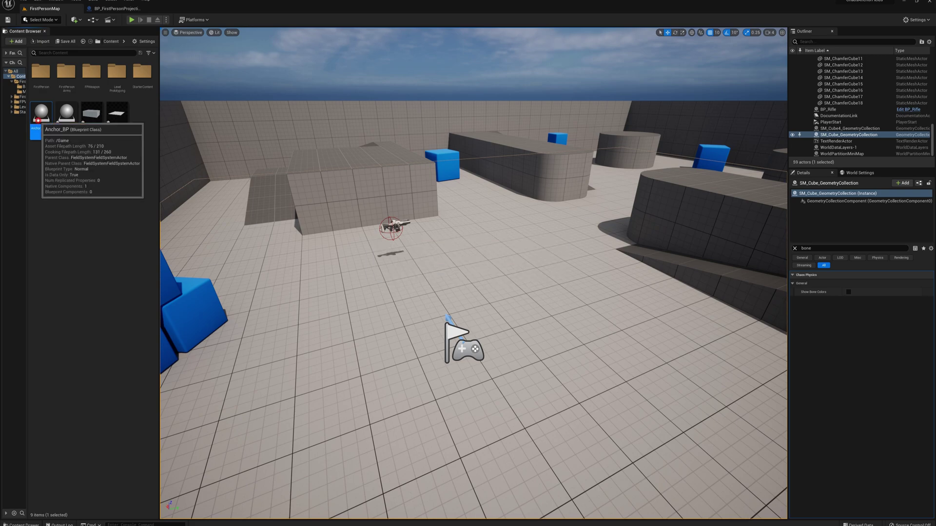
pyautogui.doubleClick(39, 124)
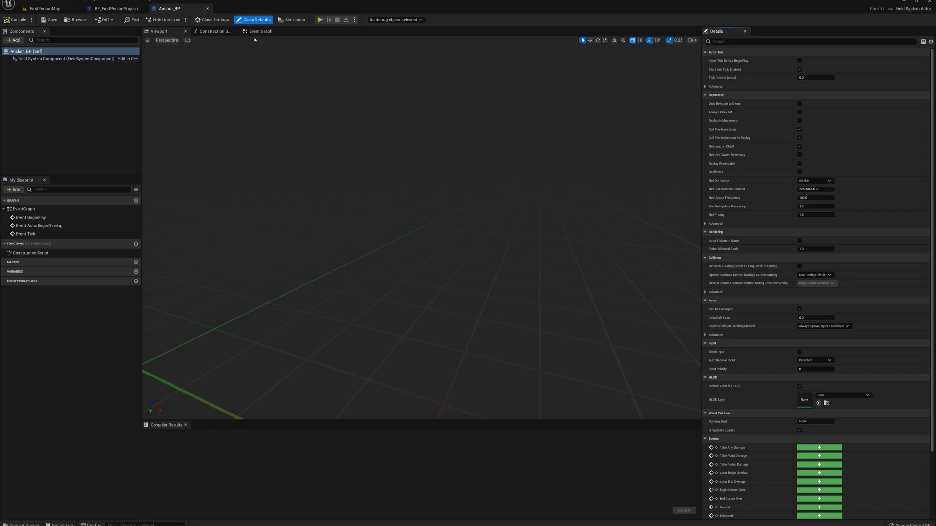
pyautogui.click(217, 36)
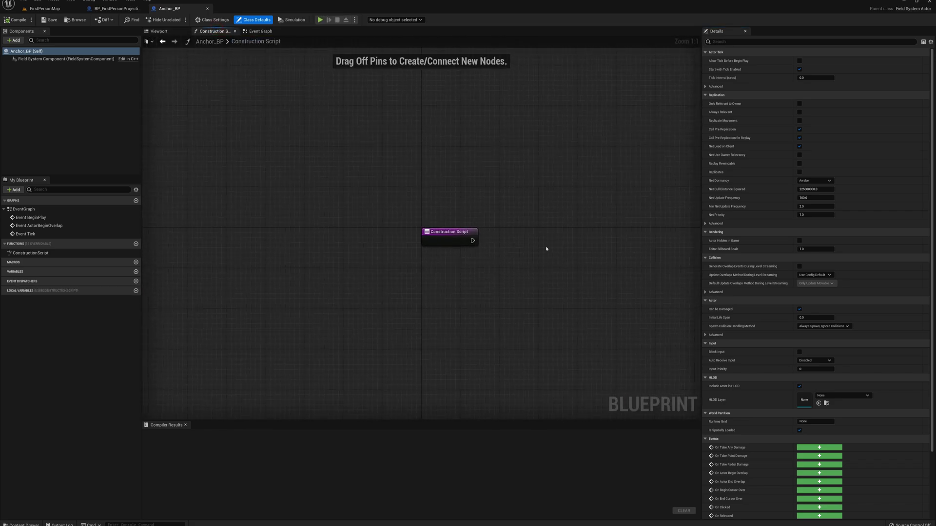
pyautogui.moveTo(546, 249); pyautogui.dragTo(443, 224, button='right')
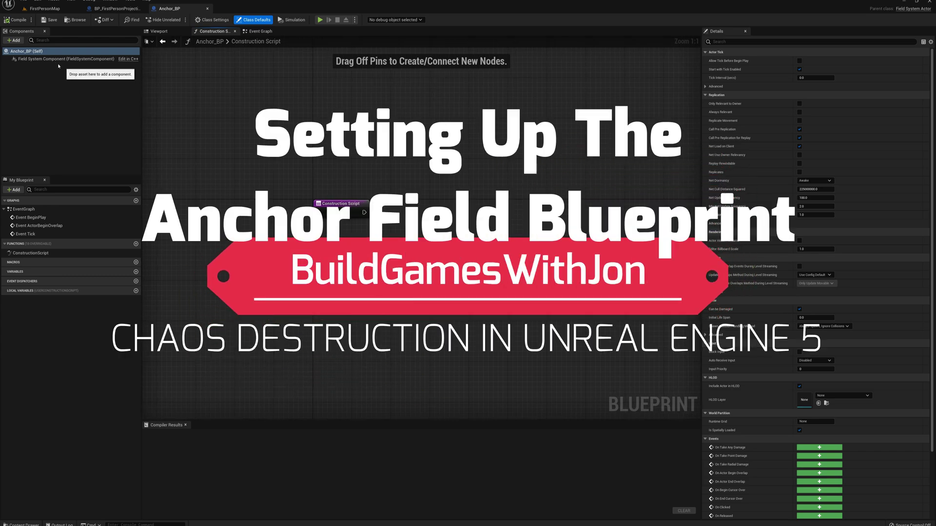
# - Place a Field System Component reference in the Construction Script and add an Add Construction Field node targeting it
pyautogui.moveTo(47, 59); pyautogui.dragTo(430, 177)
pyautogui.write('add')
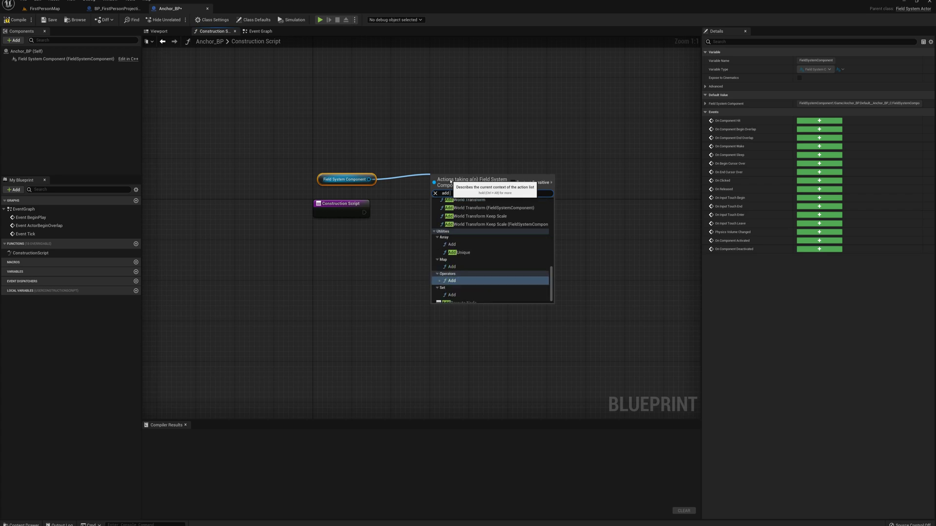
pyautogui.write(' p')
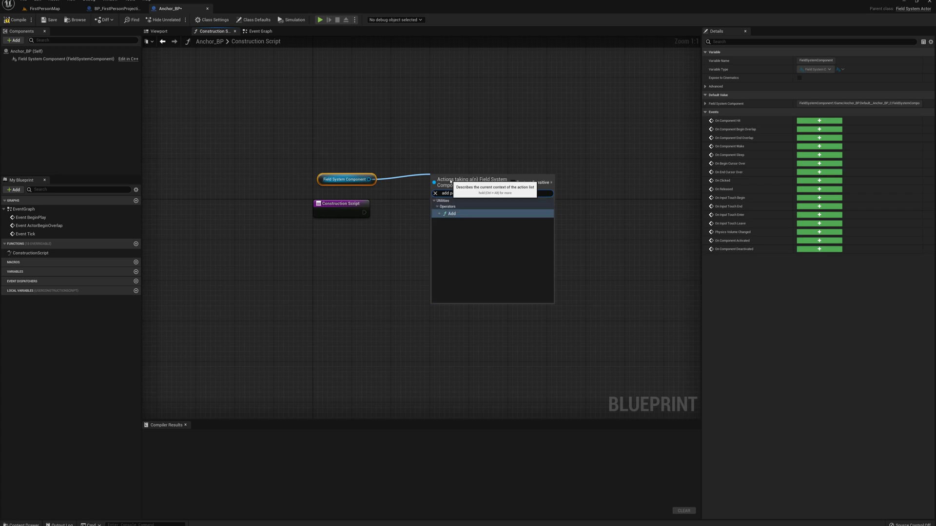
pyautogui.press('BackSpace')
pyautogui.press('BackSpace')
pyautogui.write('tr')
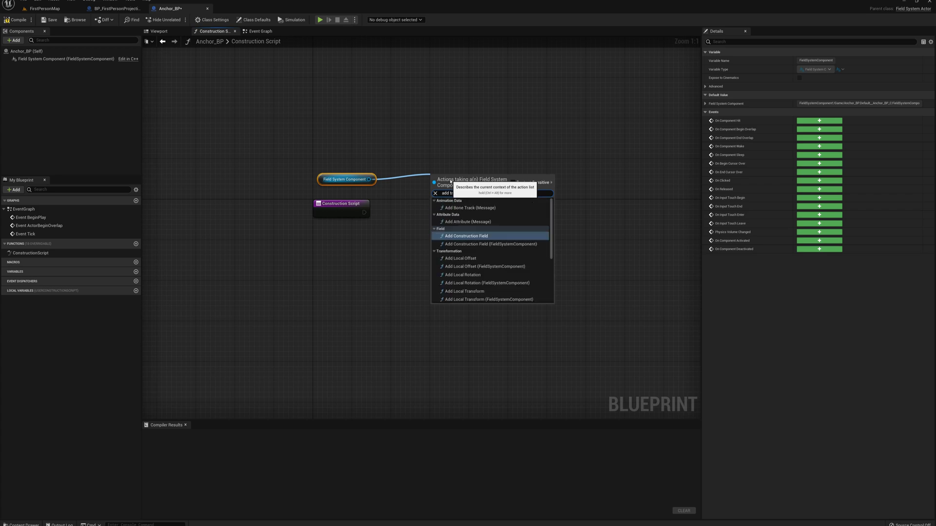
pyautogui.press('BackSpace')
pyautogui.press('BackSpace')
pyautogui.press('BackSpace')
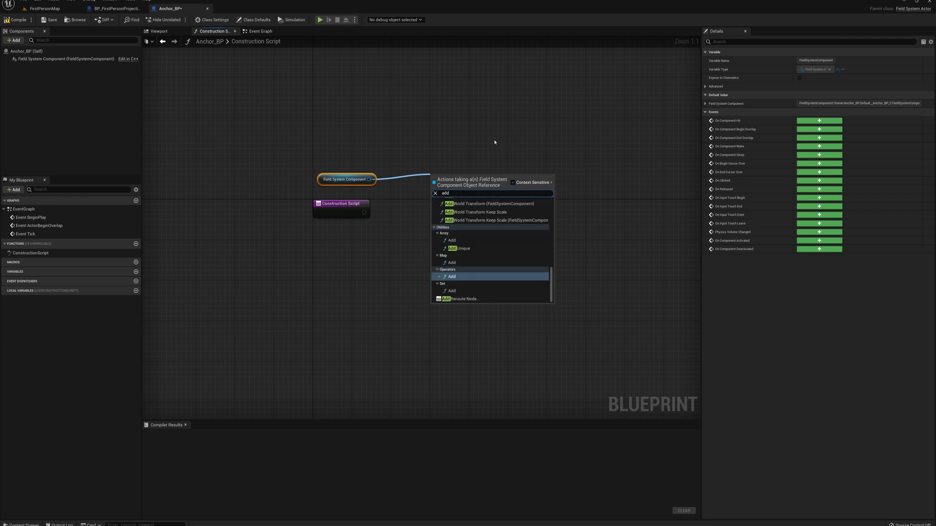
pyautogui.write('constru')
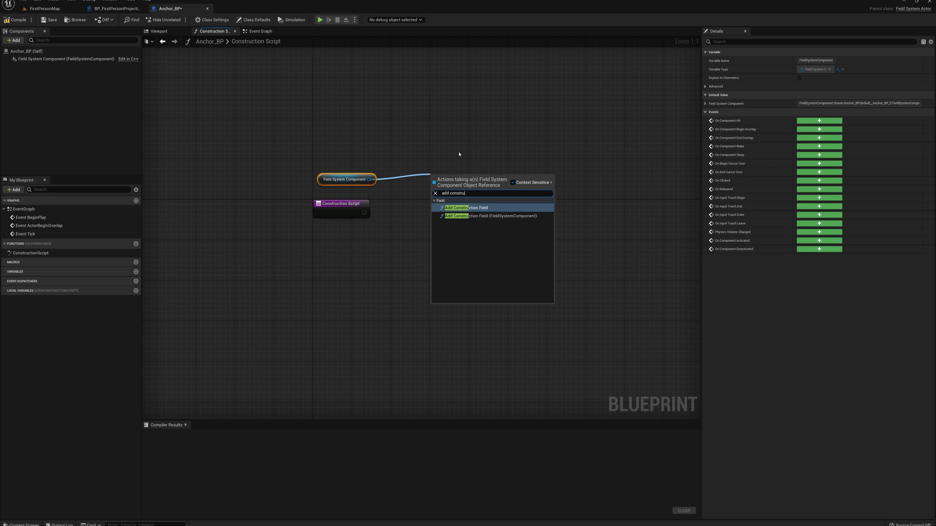
pyautogui.click(458, 208)
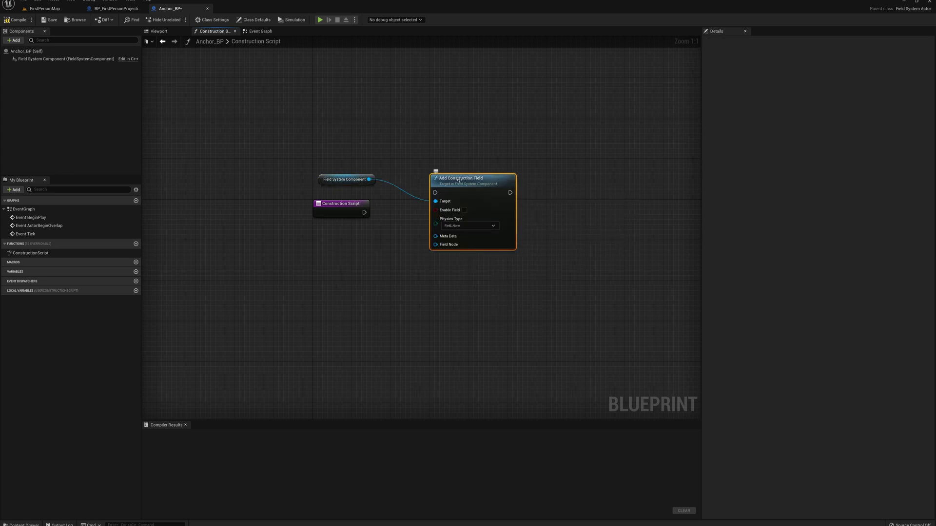
# - Link Construction Script's execution to Add Construction Field, and enable the field with Physics Type set to Dynamic State
pyautogui.moveTo(459, 180); pyautogui.dragTo(445, 201)
pyautogui.moveTo(364, 212); pyautogui.dragTo(421, 213)
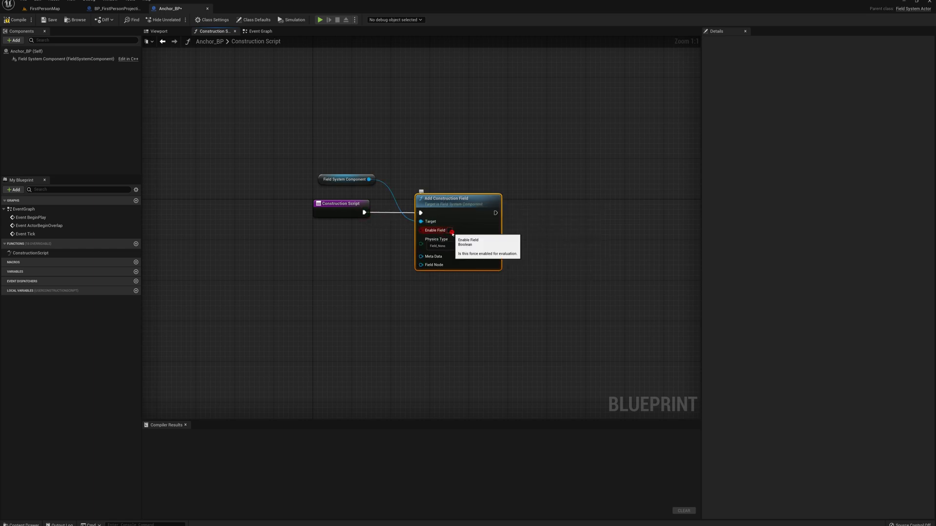
pyautogui.moveTo(522, 244); pyautogui.dragTo(546, 206, button='right')
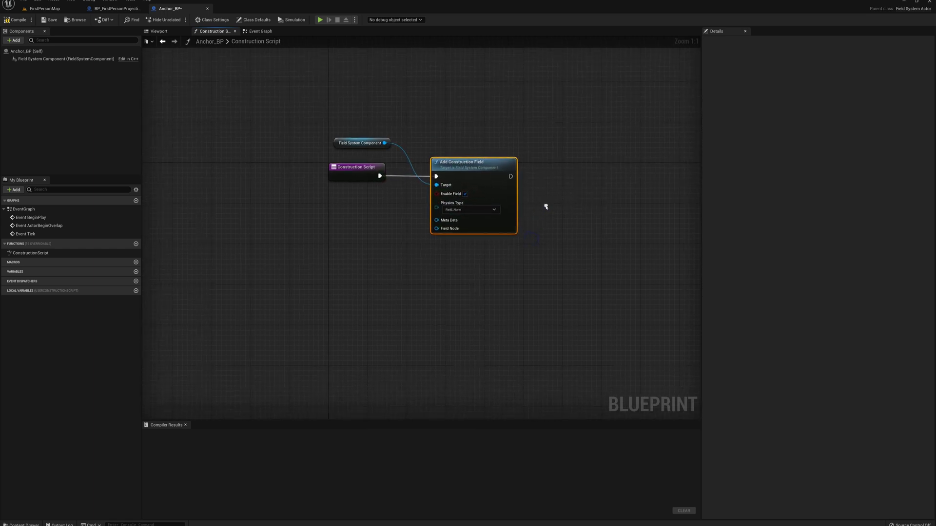
pyautogui.click(466, 211)
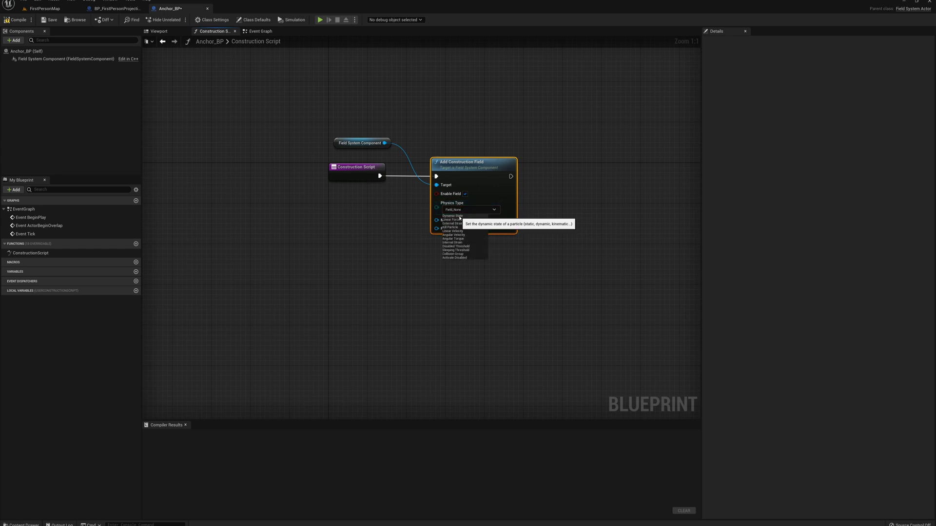
pyautogui.click(459, 217)
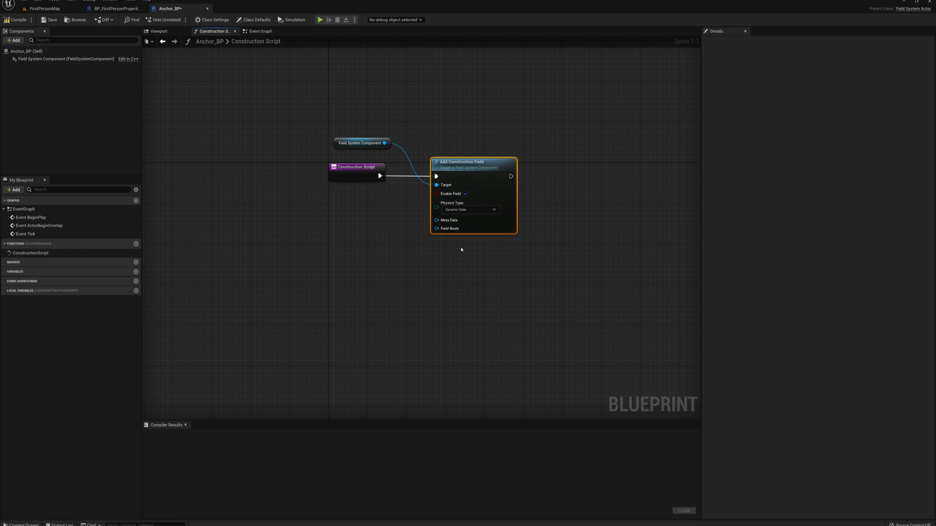
# - Add a Box Collision component and a Box Falloff component to Anchor_BP, keeping their default names
pyautogui.click(14, 40)
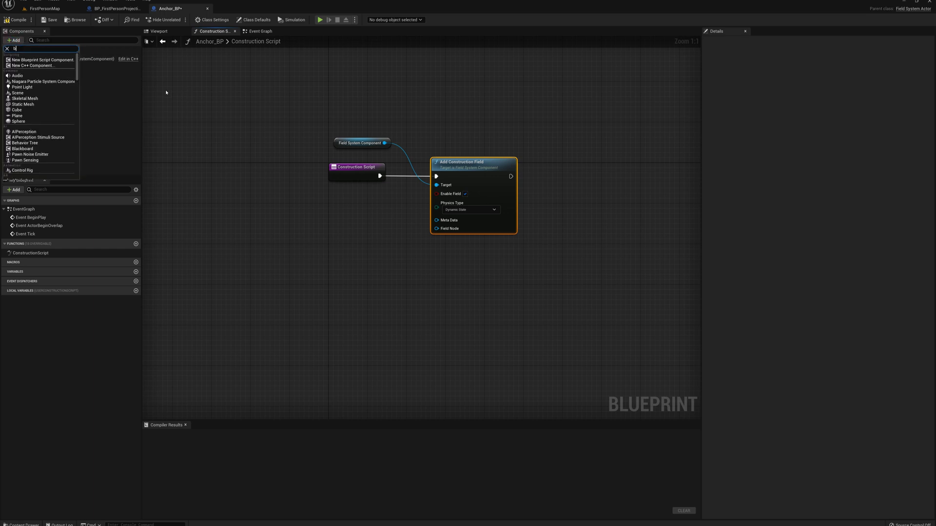
pyautogui.write('box col')
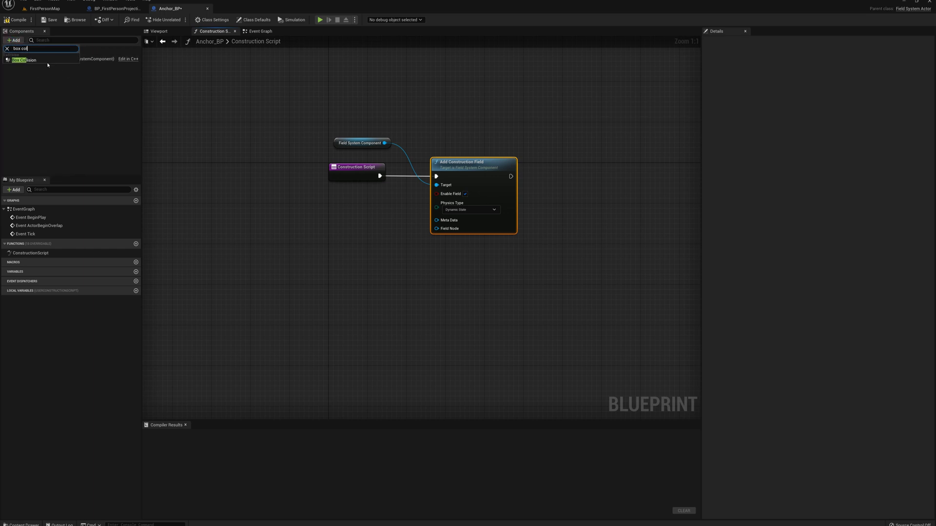
pyautogui.click(47, 61)
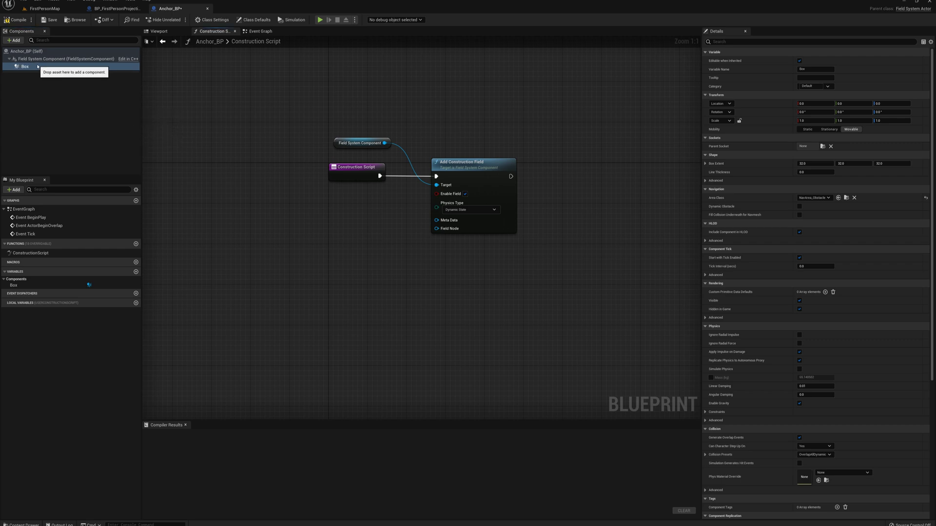
pyautogui.click(14, 40)
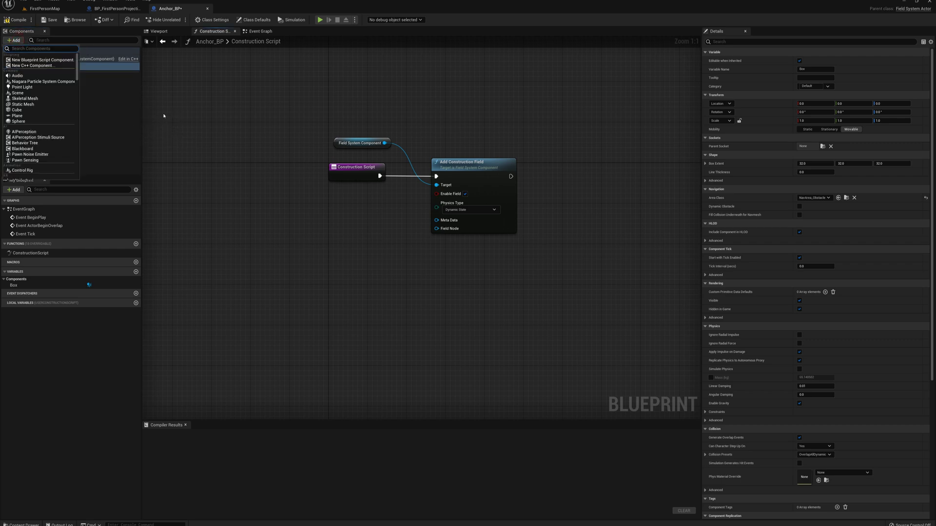
pyautogui.write('box fall')
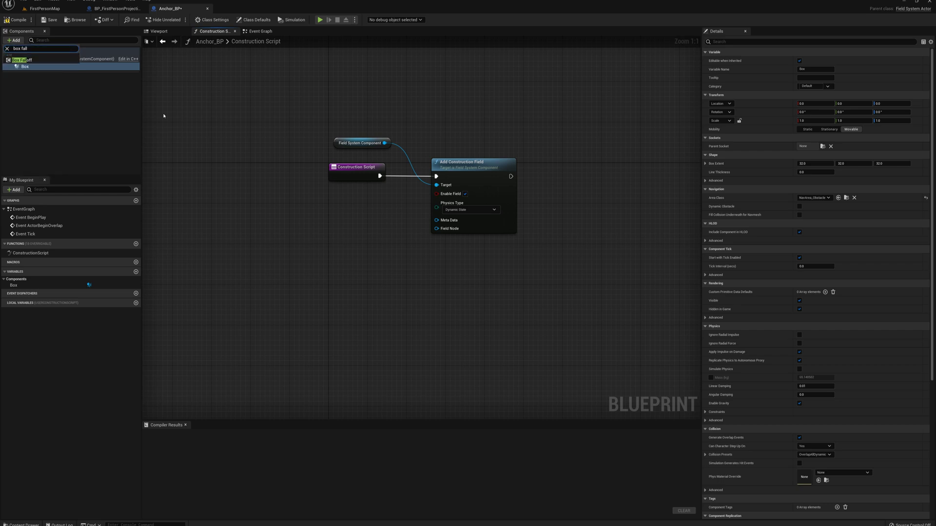
pyautogui.click(28, 61)
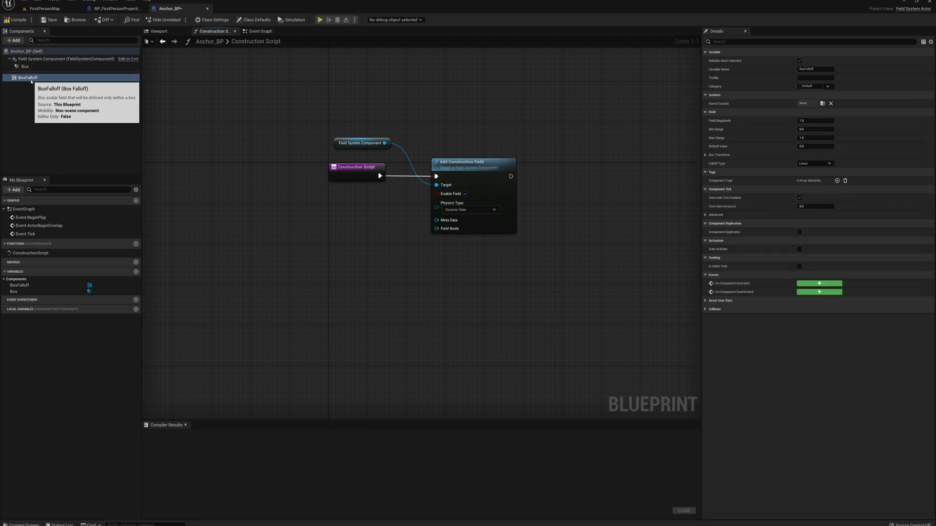
# - Add a Uniform Integer component and a Culling Field component to Anchor_BP, keeping their default names
pyautogui.click(15, 40)
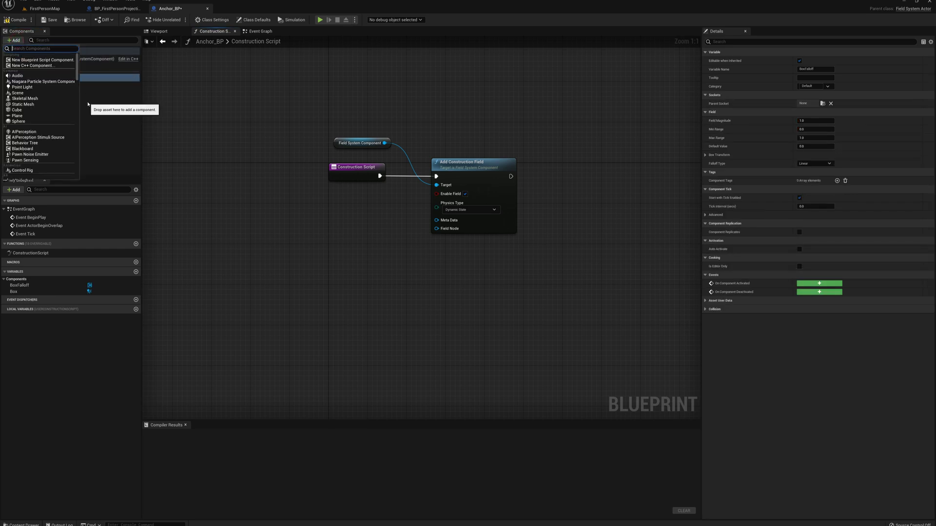
pyautogui.write('uniform')
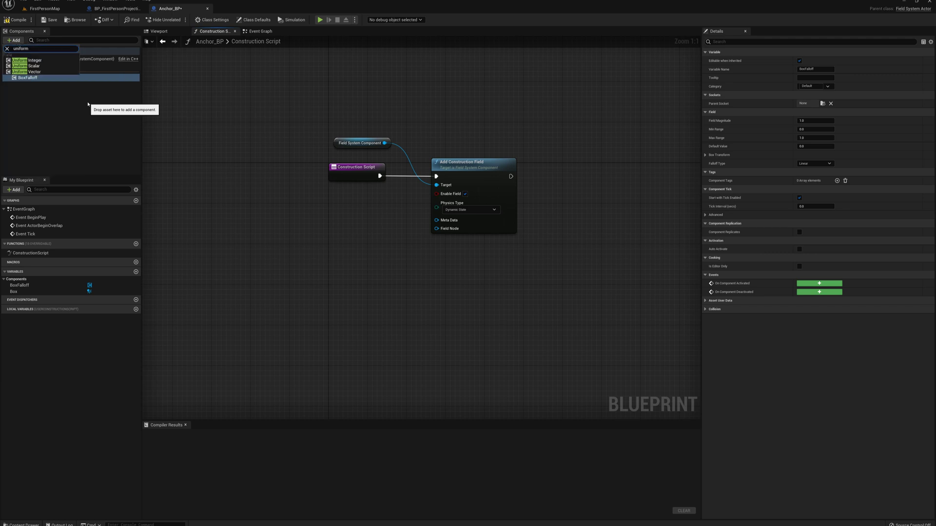
pyautogui.click(33, 61)
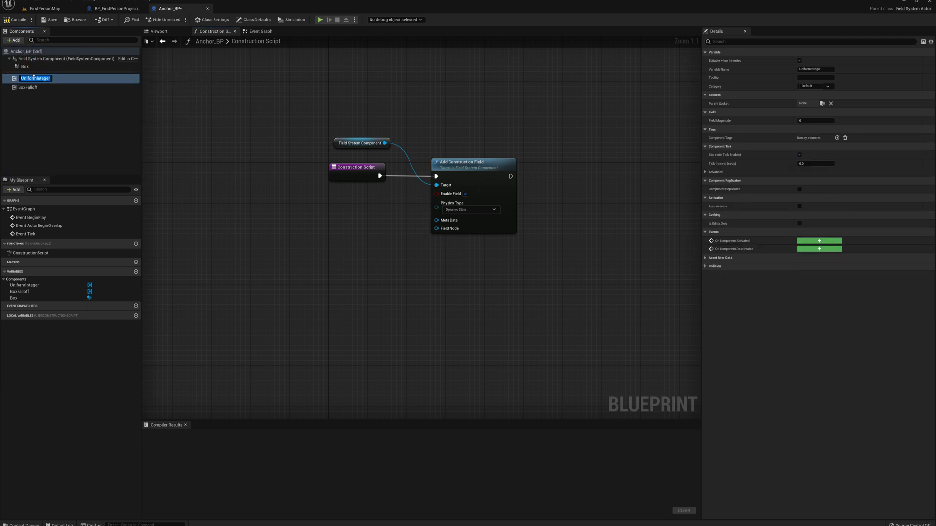
pyautogui.click(43, 108)
pyautogui.click(14, 40)
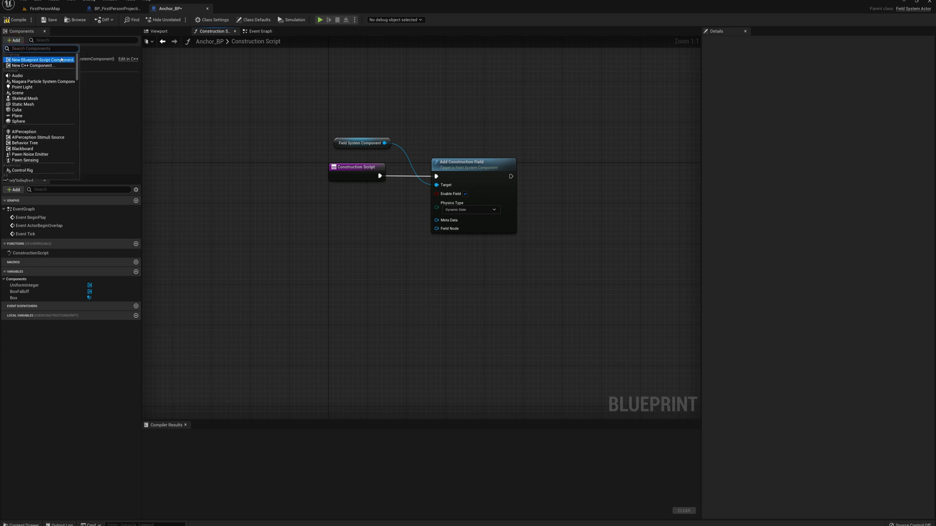
pyautogui.write('culling fi')
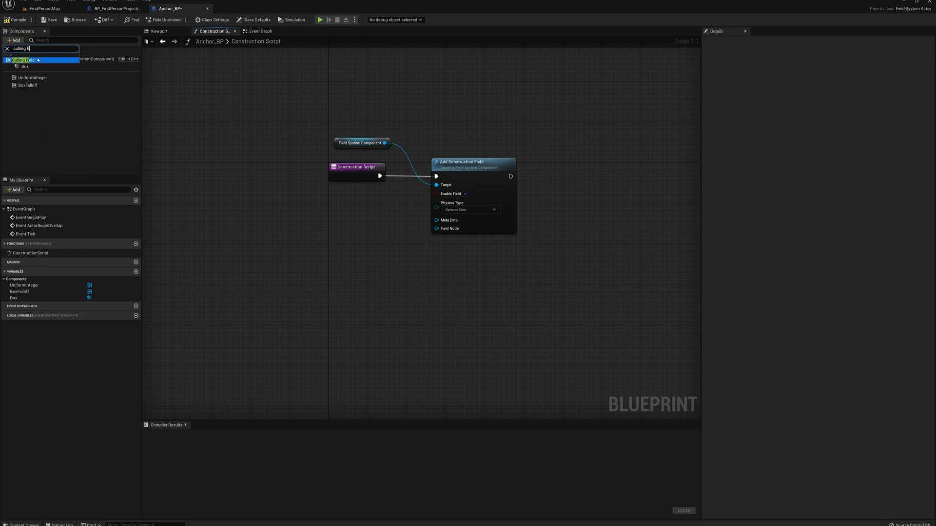
pyautogui.click(38, 60)
pyautogui.click(36, 109)
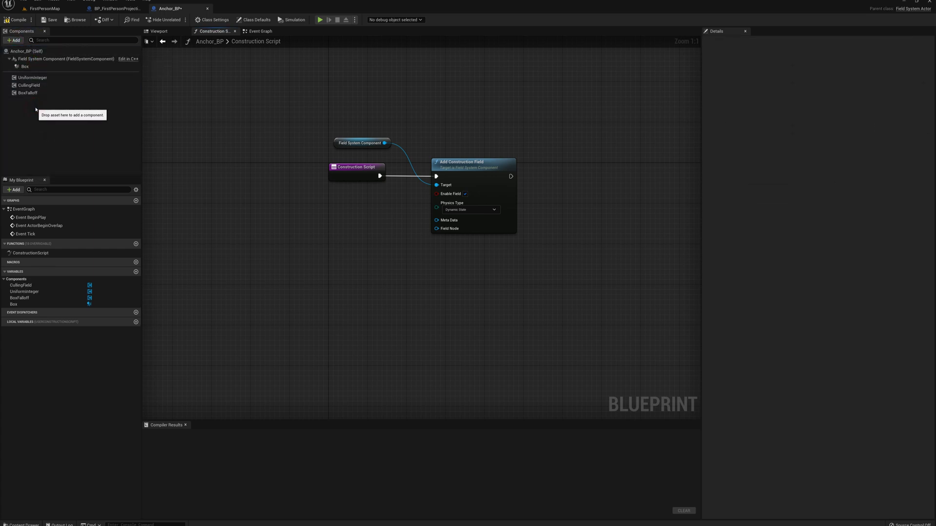
# - Show the Box collision component in the viewport and disable its Hidden in Game option
pyautogui.click(25, 67)
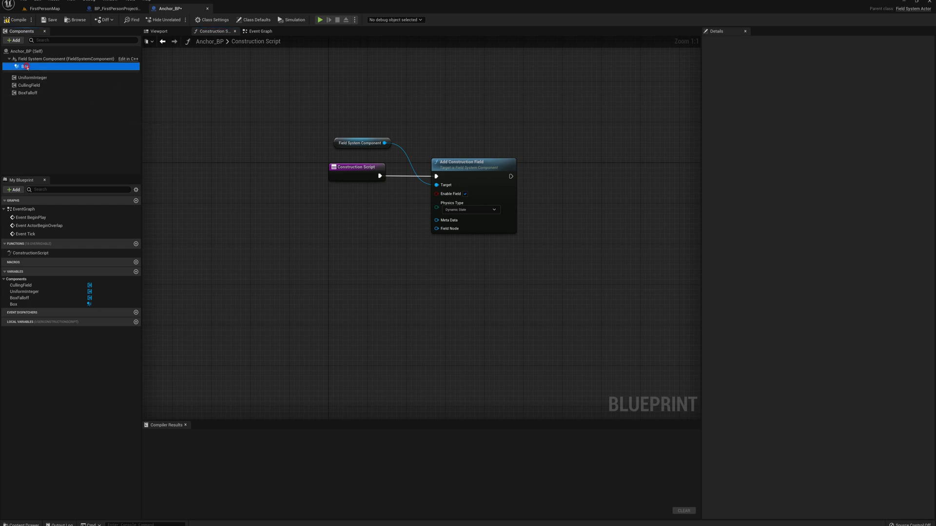
pyautogui.click(158, 31)
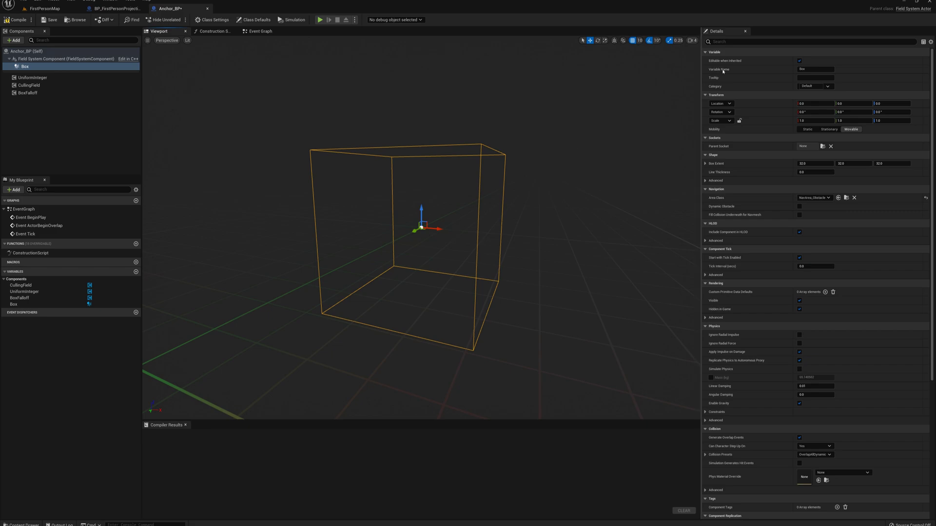
pyautogui.click(733, 41)
pyautogui.write('vi')
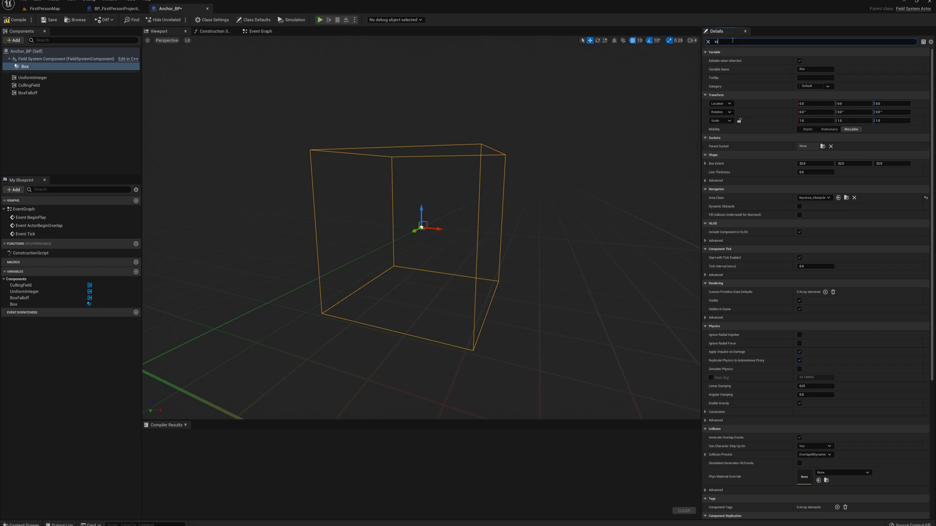
pyautogui.write('s')
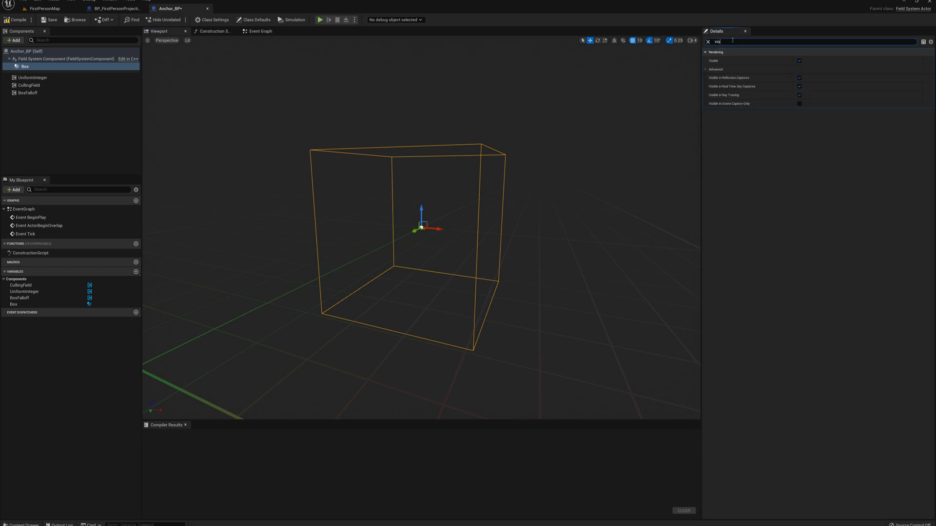
pyautogui.press('BackSpace')
pyautogui.press('BackSpace')
pyautogui.write('hid')
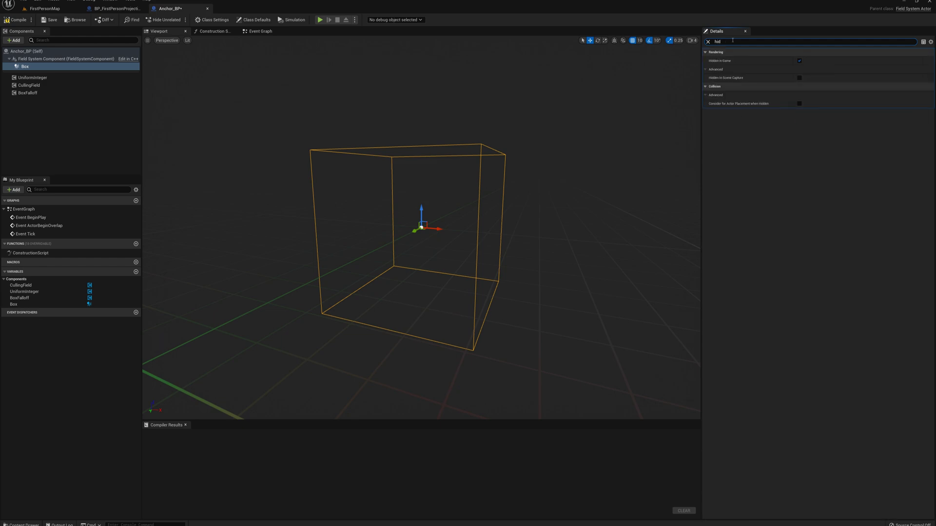
pyautogui.click(799, 61)
# - Place a Box Falloff reference in the Construction Script and add a Set Box Falloff node targeting it
pyautogui.click(213, 31)
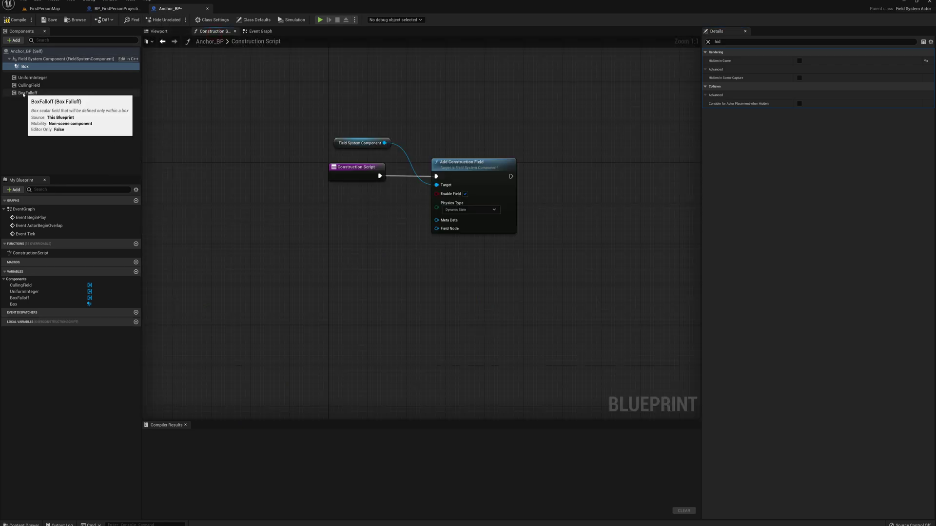
pyautogui.moveTo(27, 92); pyautogui.dragTo(326, 277)
pyautogui.write('set box')
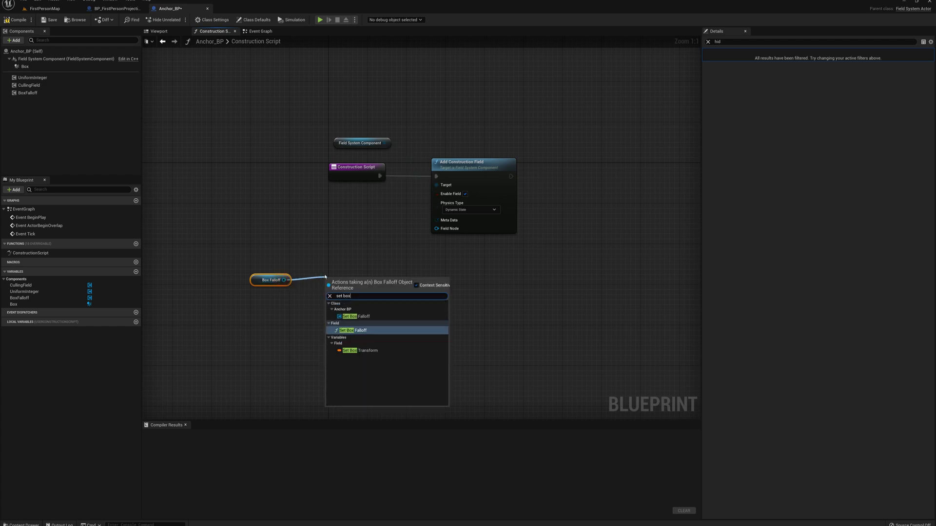
pyautogui.click(366, 331)
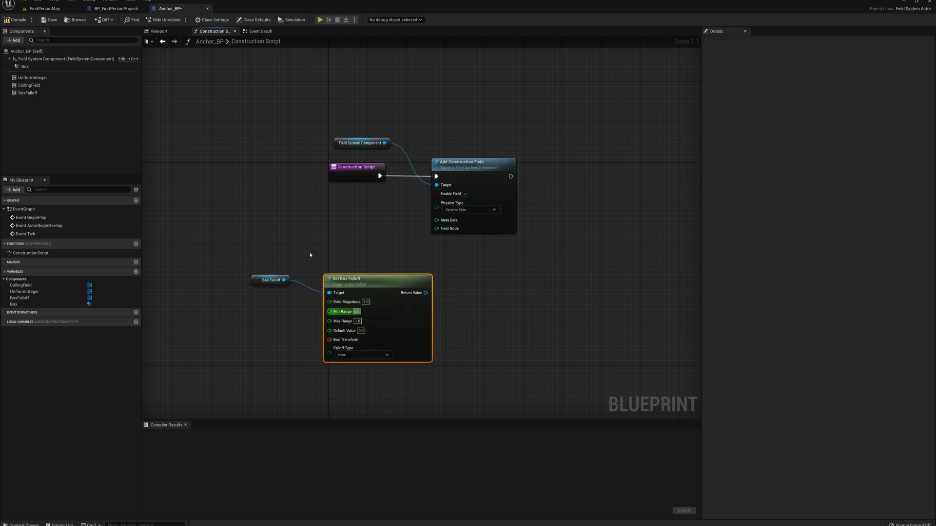
# - Place a Box reference with a Get World Transform node and link its return value to Set Box Falloff's Box Transform
pyautogui.moveTo(309, 255); pyautogui.dragTo(420, 220, button='right')
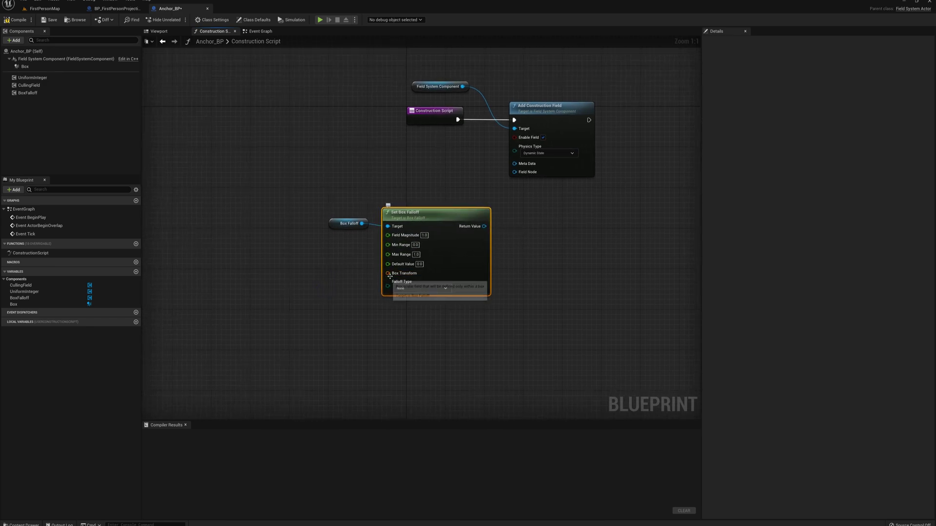
pyautogui.moveTo(20, 67); pyautogui.dragTo(321, 276)
pyautogui.write('get')
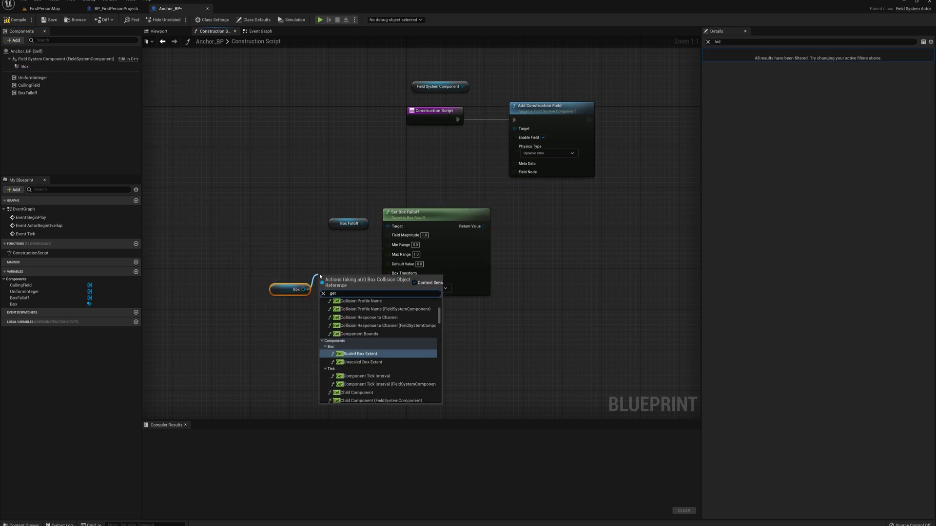
pyautogui.write(' transform')
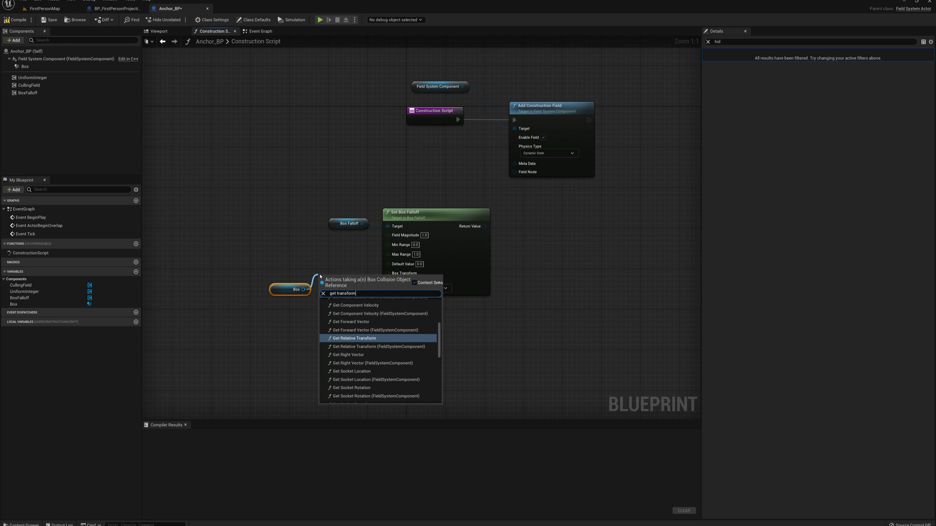
pyautogui.write(' worl')
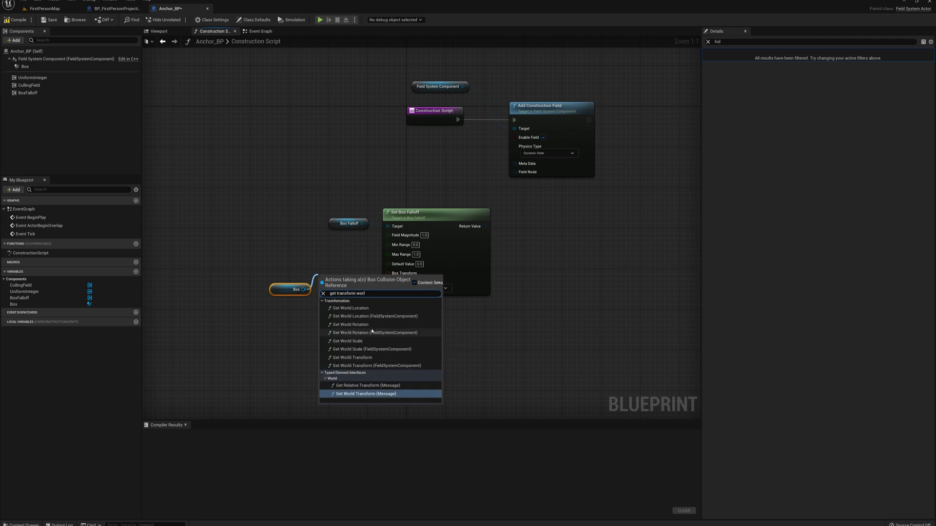
pyautogui.click(363, 358)
pyautogui.moveTo(349, 281); pyautogui.dragTo(388, 273)
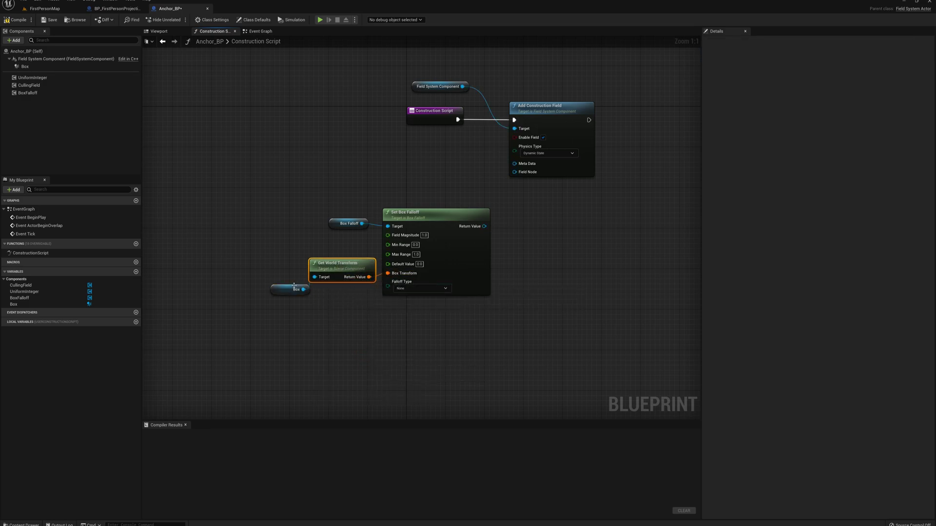
pyautogui.moveTo(294, 289); pyautogui.dragTo(284, 279)
pyautogui.moveTo(284, 271); pyautogui.dragTo(243, 296, button='right')
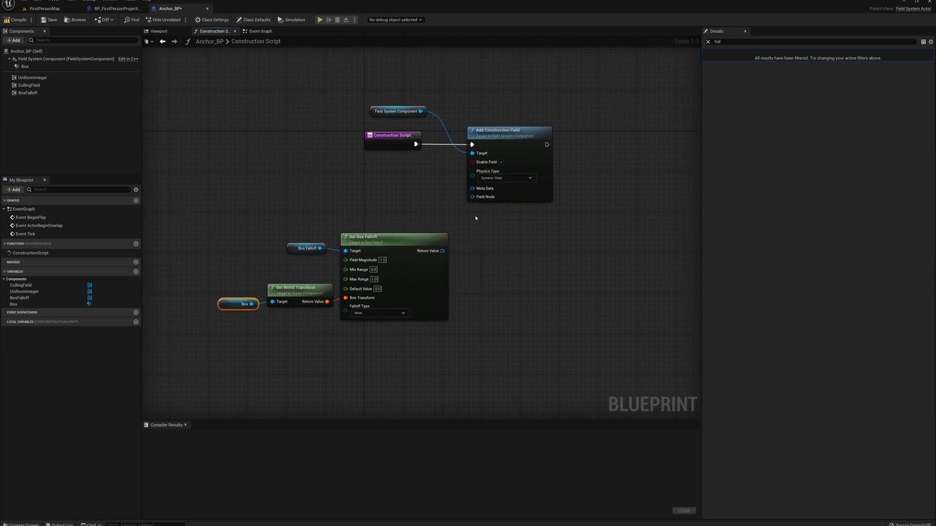
pyautogui.moveTo(483, 282); pyautogui.dragTo(474, 232, button='right')
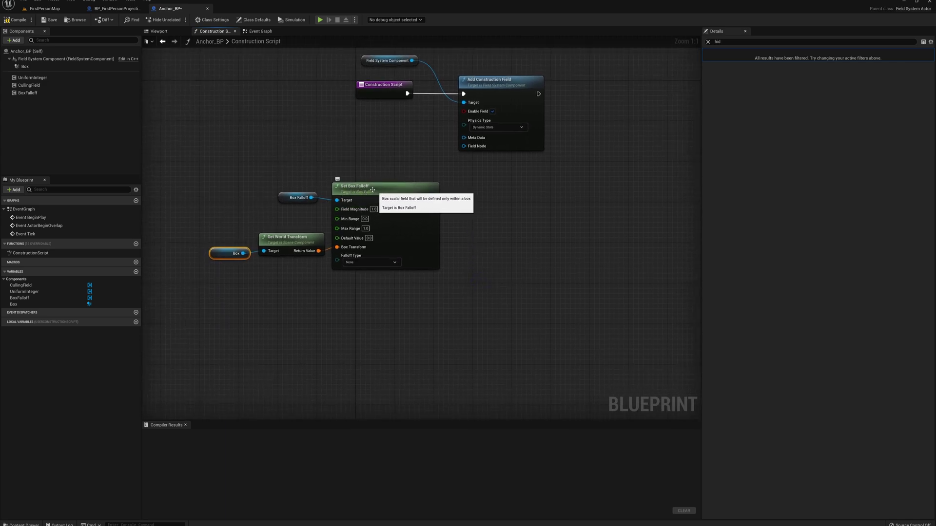
# - Place a Uniform Integer reference below the falloff nodes and add a Set Uniform Integer node targeting it
pyautogui.moveTo(32, 77); pyautogui.dragTo(417, 312)
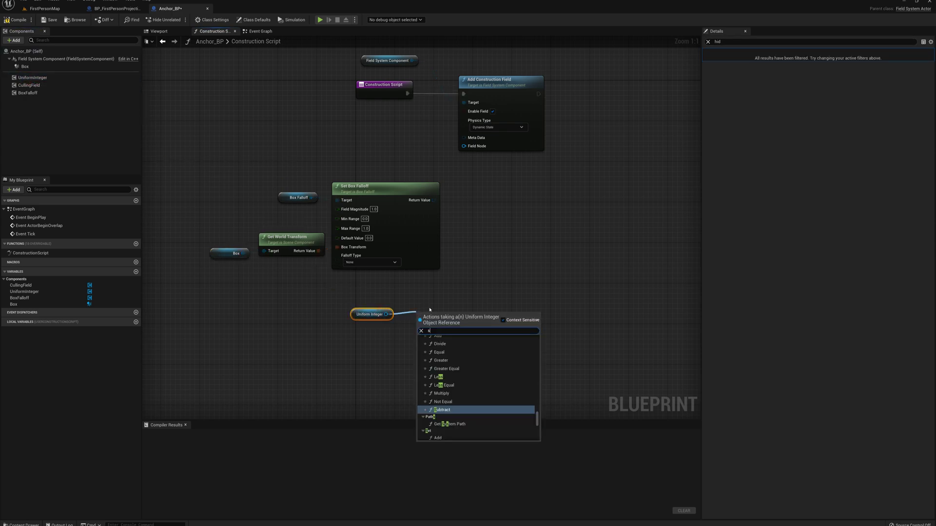
pyautogui.write('set unf')
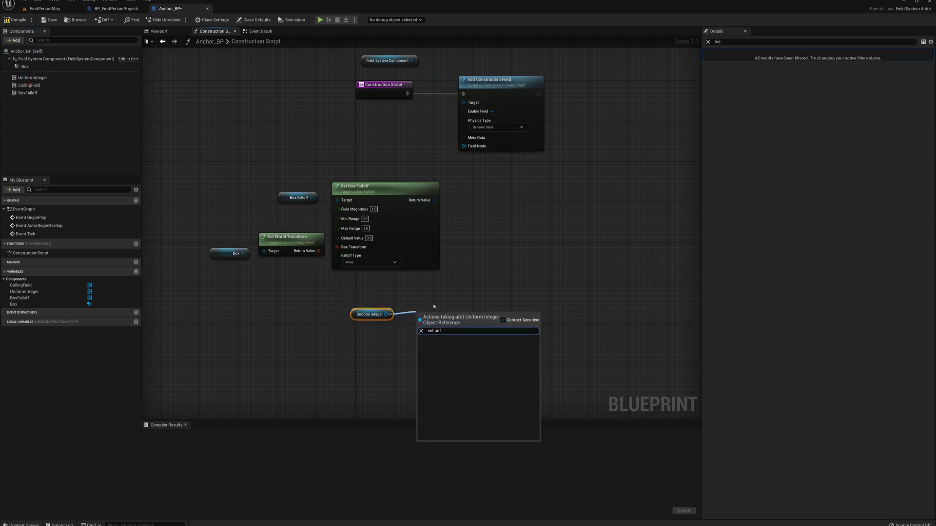
pyautogui.press('BackSpace')
pyautogui.write('i')
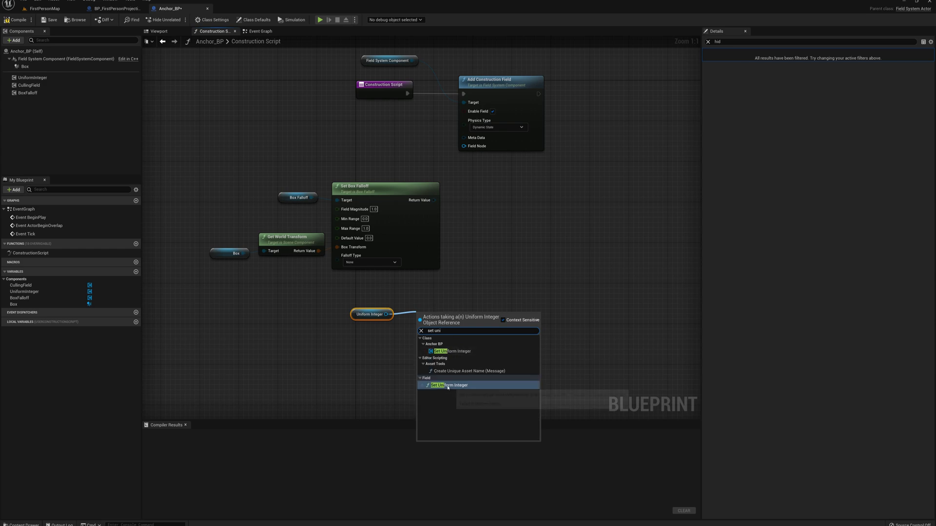
pyautogui.click(448, 385)
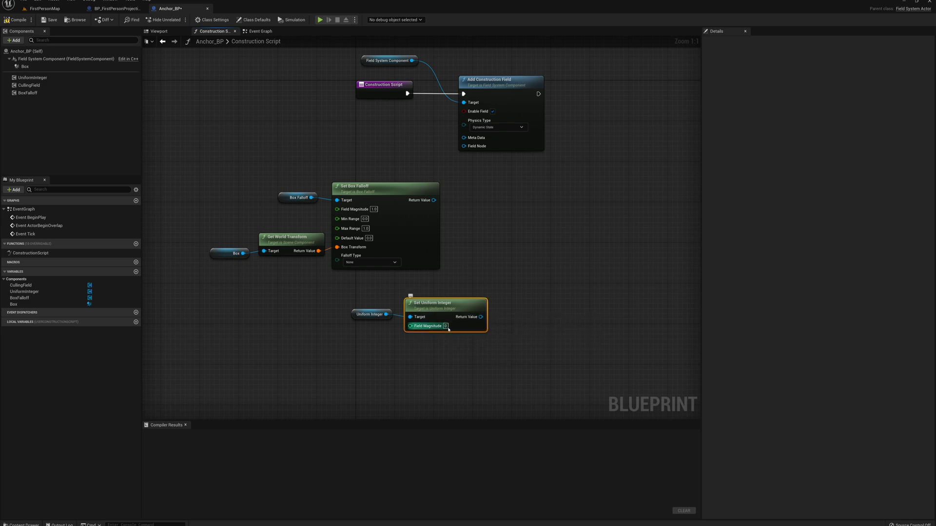
pyautogui.click(446, 326)
pyautogui.moveTo(528, 231); pyautogui.dragTo(507, 271, button='right')
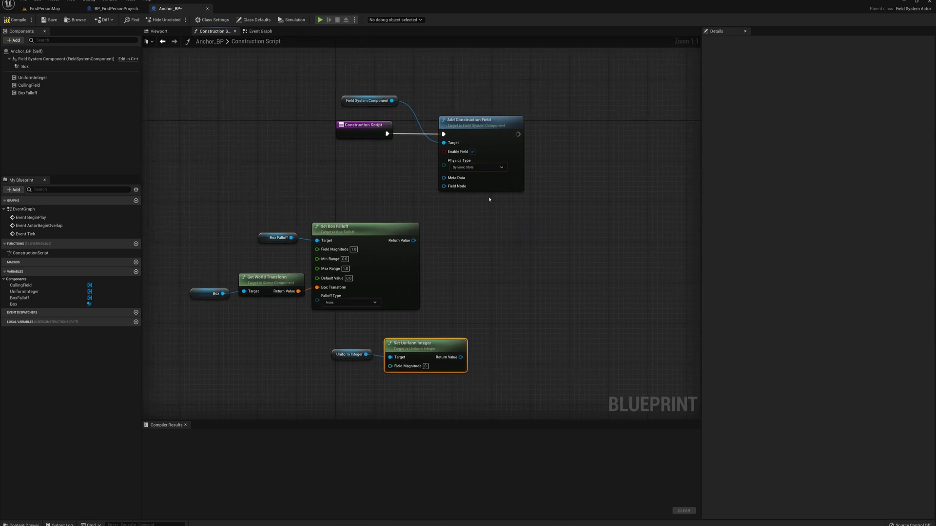
pyautogui.moveTo(490, 310); pyautogui.dragTo(492, 258, button='right')
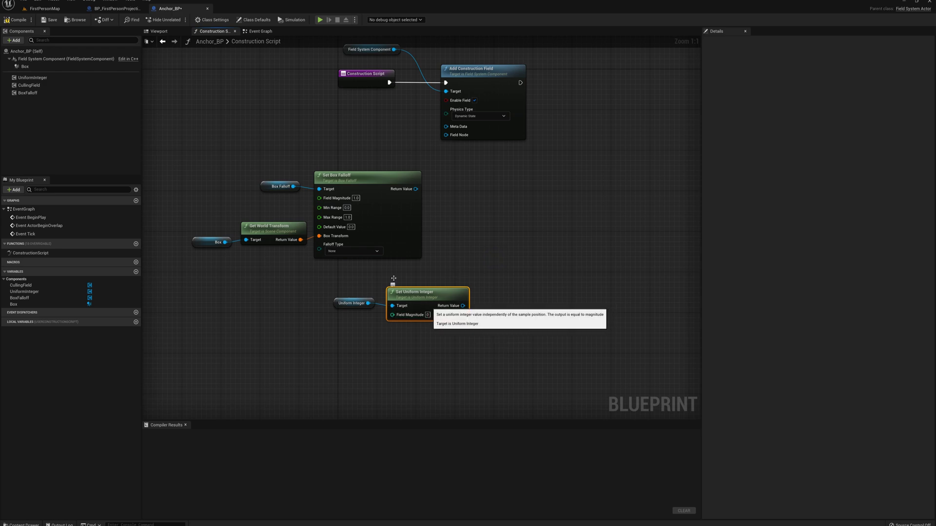
# - In FirstPersonMap, examine the Object Type options in the Chaos Physics settings of the fractured block and floor geometry collections
pyautogui.click(46, 8)
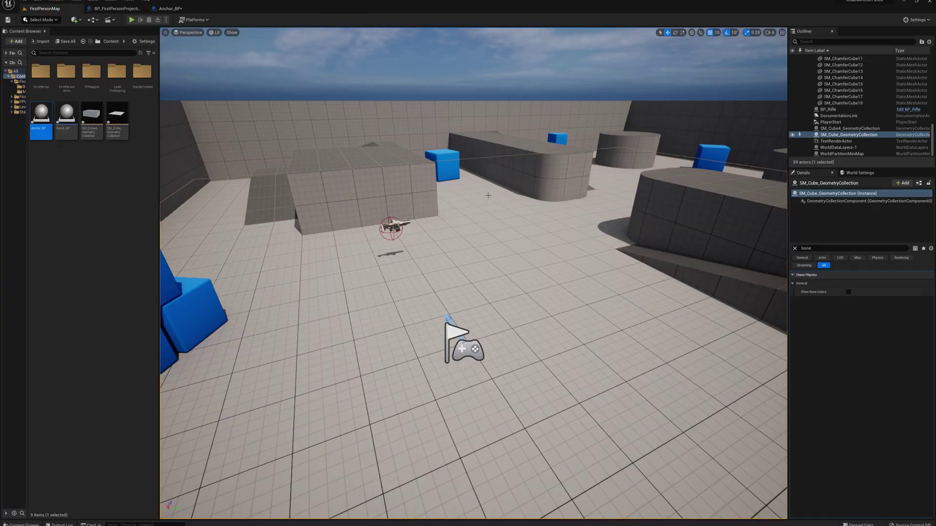
pyautogui.click(389, 181)
pyautogui.moveTo(389, 181); pyautogui.dragTo(347, 128, button='right')
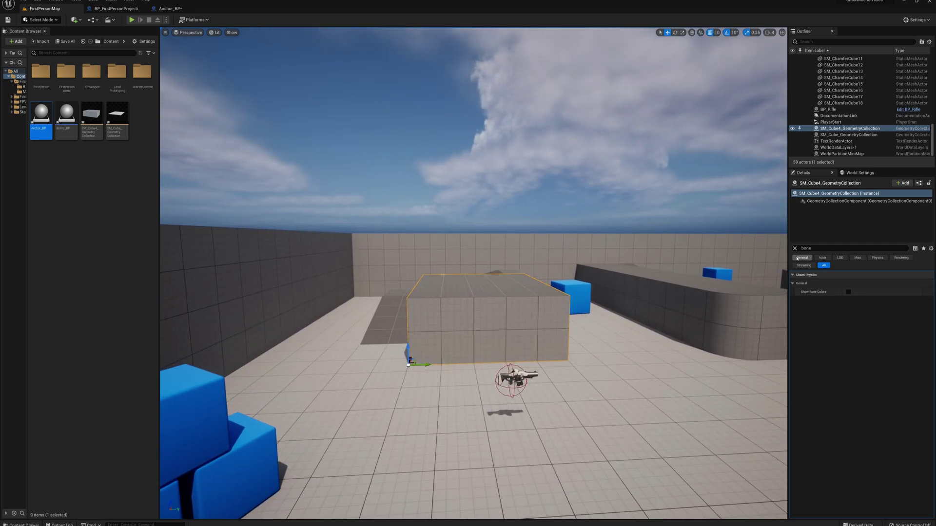
pyautogui.click(795, 248)
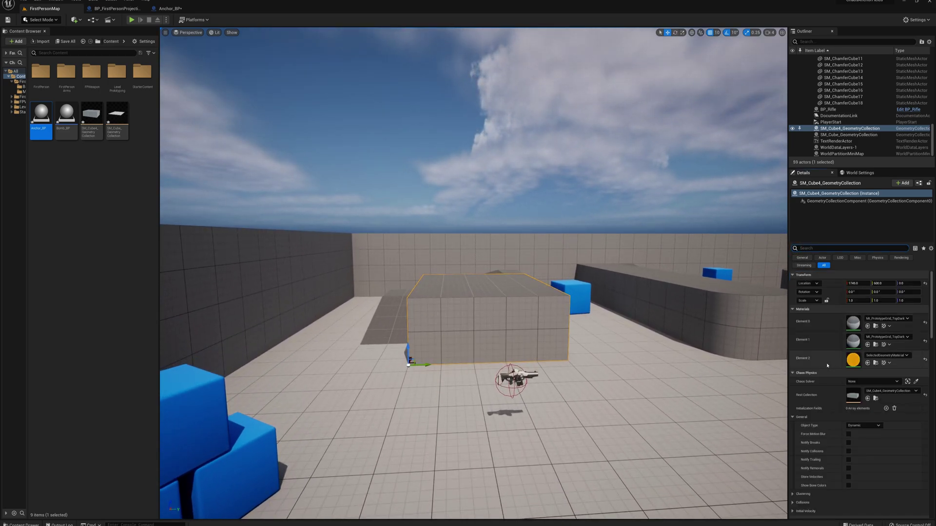
pyautogui.scroll(-2, 825, 362)
pyautogui.scroll(-1, 825, 362)
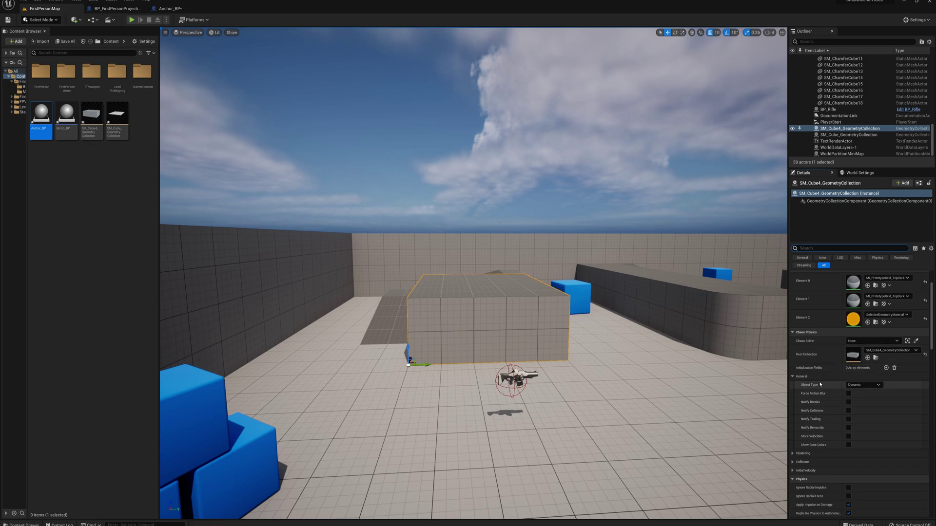
pyautogui.click(879, 386)
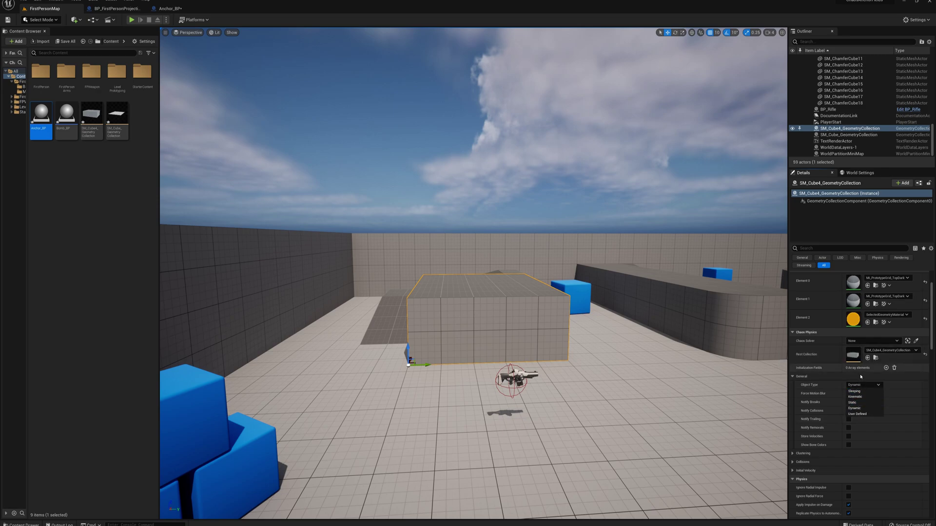
pyautogui.click(861, 408)
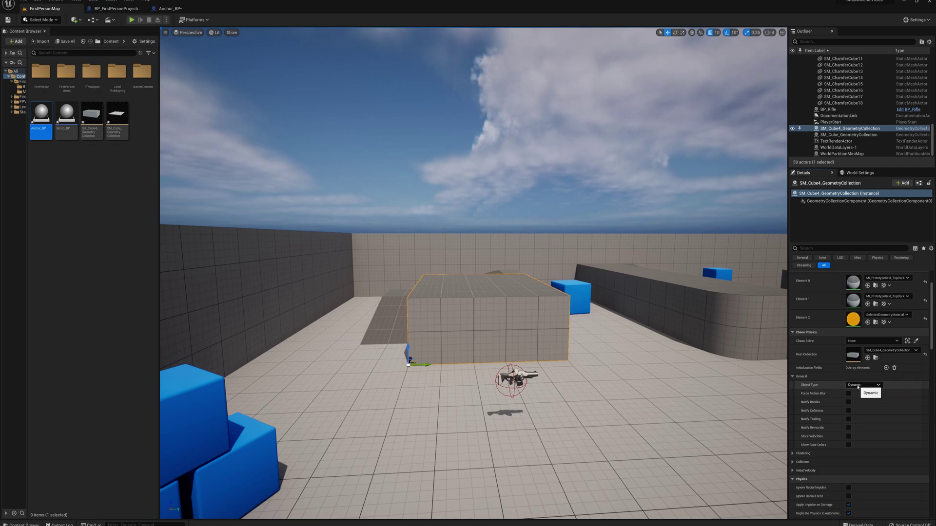
pyautogui.click(648, 412)
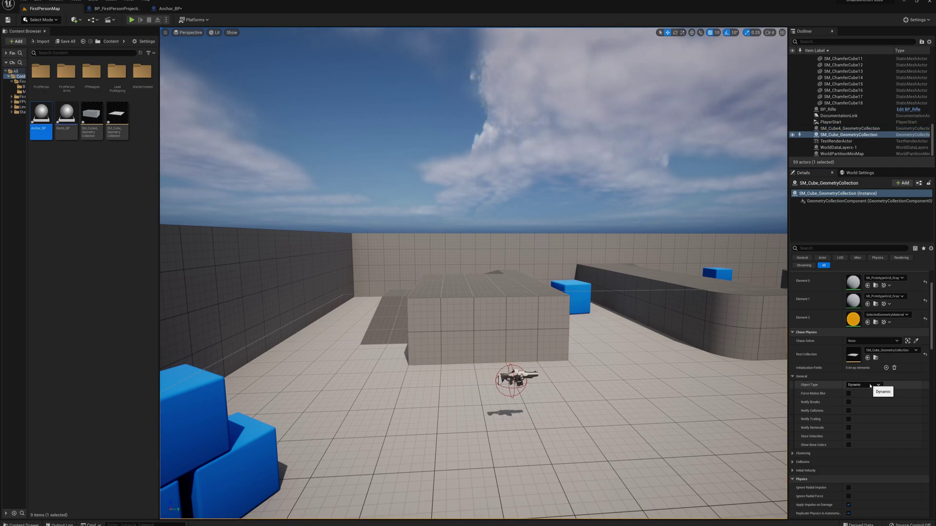
# - In Anchor_BP, set Set Uniform Integer's Field Magnitude to 3 and add a Set Culling Field node targeting a Culling Field reference
pyautogui.click(170, 8)
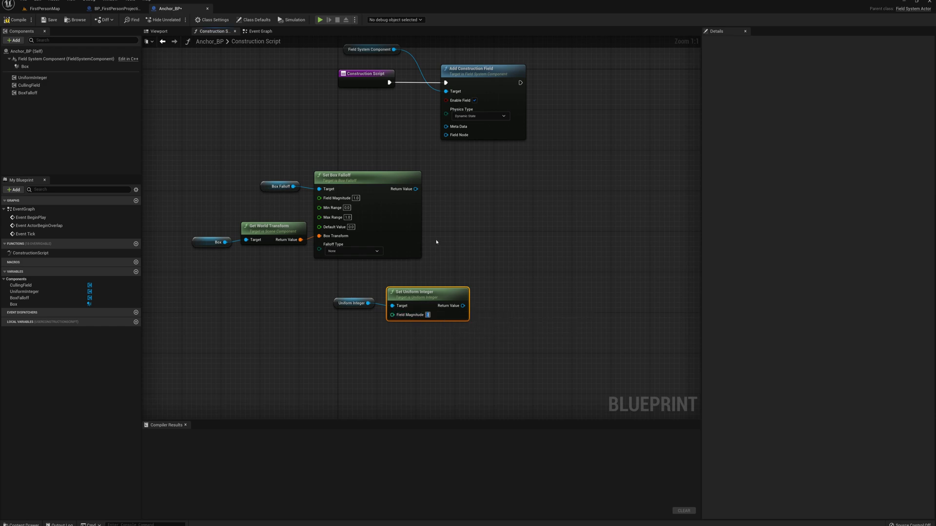
pyautogui.moveTo(492, 271); pyautogui.dragTo(493, 279, button='right')
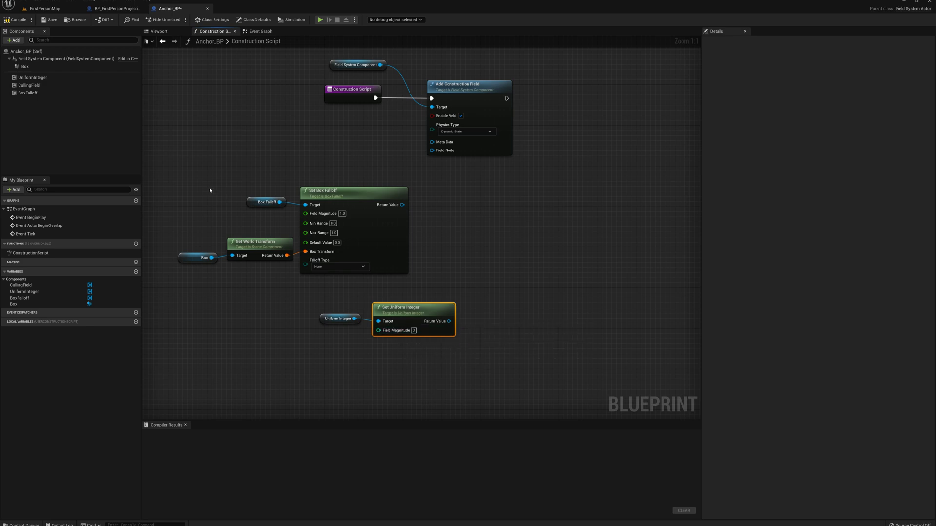
pyautogui.moveTo(29, 85); pyautogui.dragTo(461, 286)
pyautogui.write('set culling')
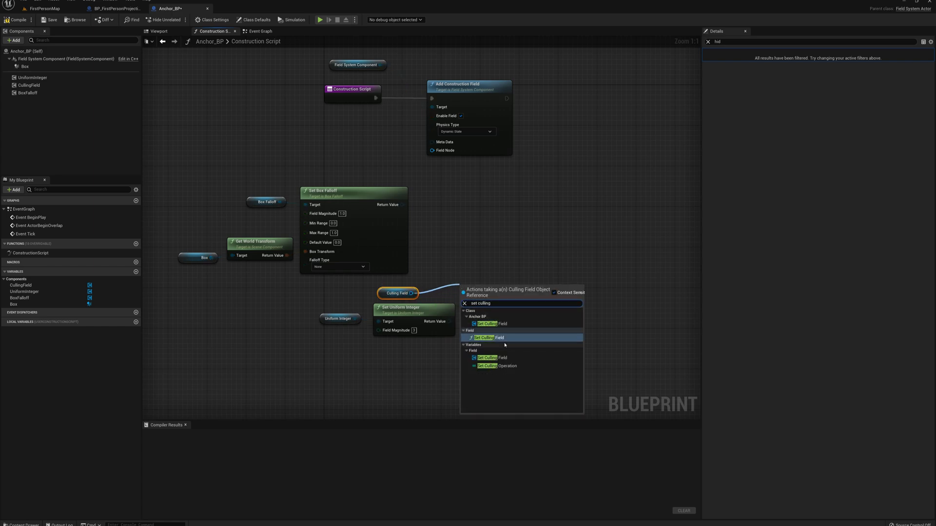
pyautogui.click(489, 338)
pyautogui.moveTo(527, 275); pyautogui.dragTo(541, 260)
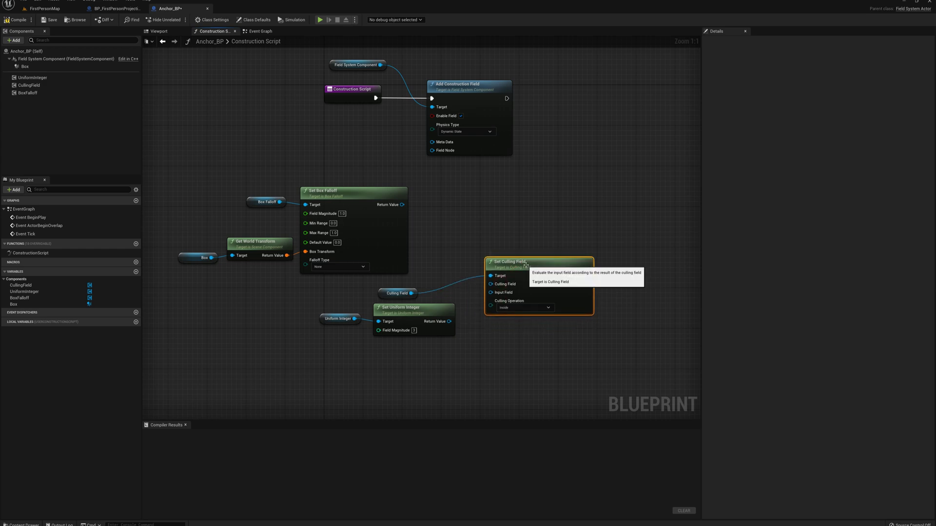
# - Feed Set Uniform Integer into Set Culling Field's Input Field and Set Box Falloff into its Culling Field, with Culling Operation set to Outside
pyautogui.moveTo(452, 321); pyautogui.dragTo(492, 293)
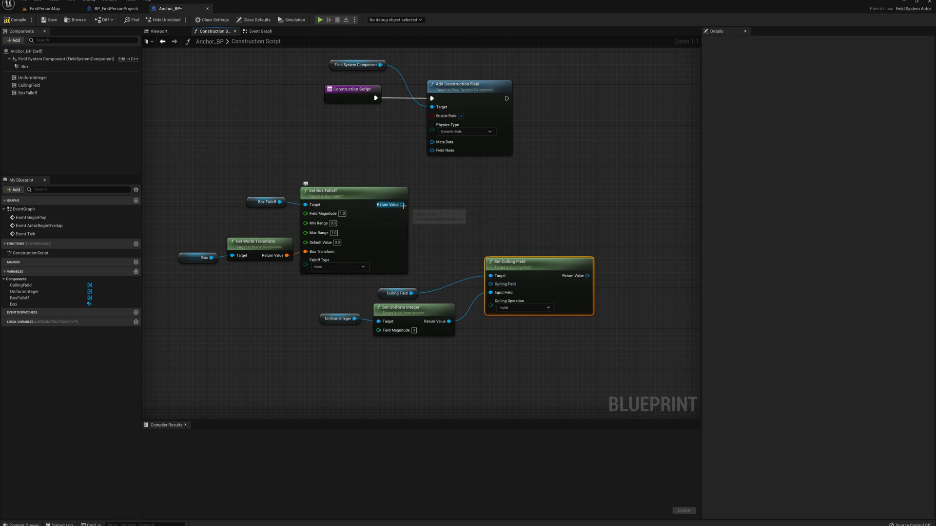
pyautogui.moveTo(402, 205); pyautogui.dragTo(491, 285)
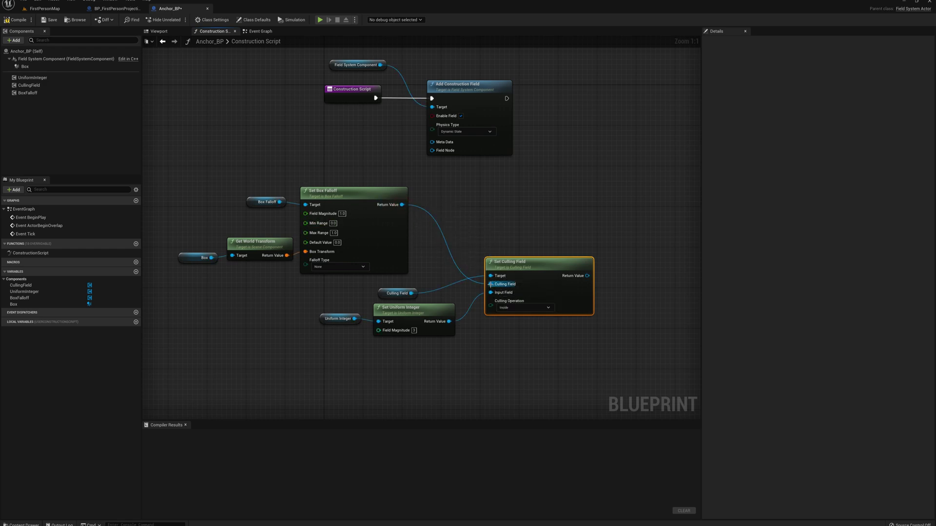
pyautogui.click(509, 308)
pyautogui.click(509, 317)
# - Link Set Culling Field's return value to Add Construction Field's Field Node, and compile and save Anchor_BP
pyautogui.moveTo(468, 86); pyautogui.dragTo(652, 91)
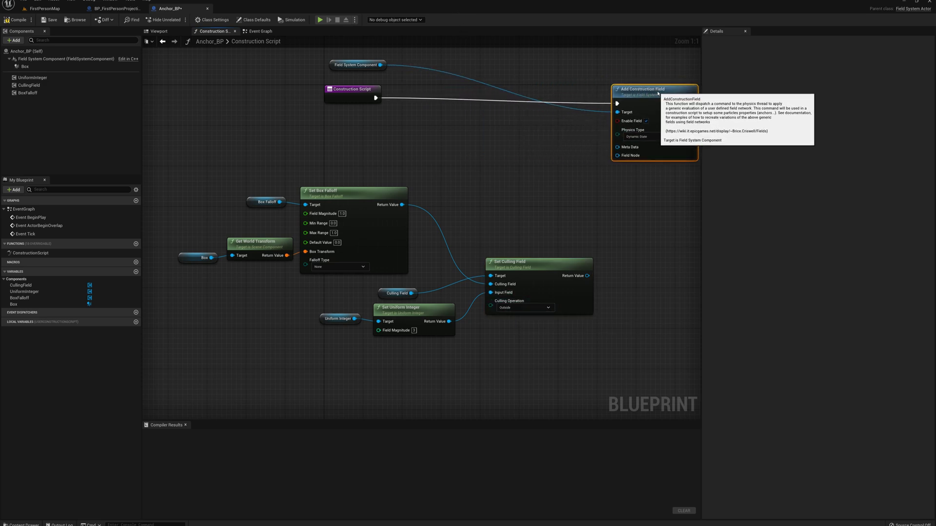
pyautogui.moveTo(560, 145); pyautogui.dragTo(481, 161, button='right')
pyautogui.moveTo(563, 116); pyautogui.dragTo(589, 112)
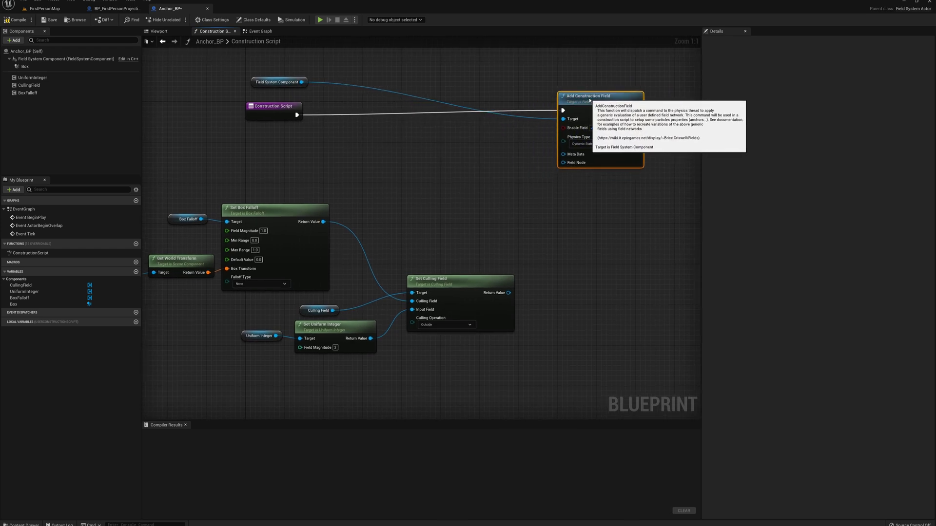
pyautogui.moveTo(509, 292); pyautogui.dragTo(564, 168)
pyautogui.moveTo(597, 195); pyautogui.dragTo(584, 246, button='right')
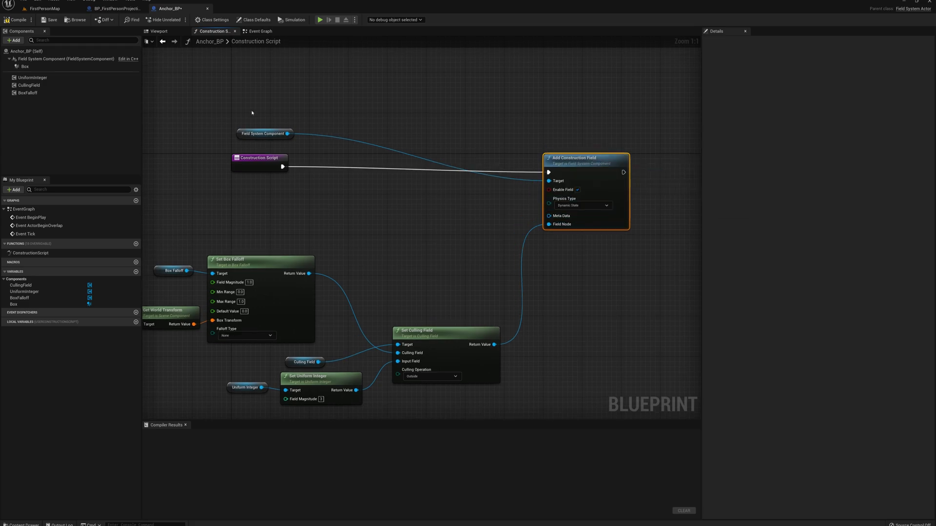
pyautogui.click(16, 20)
pyautogui.click(51, 19)
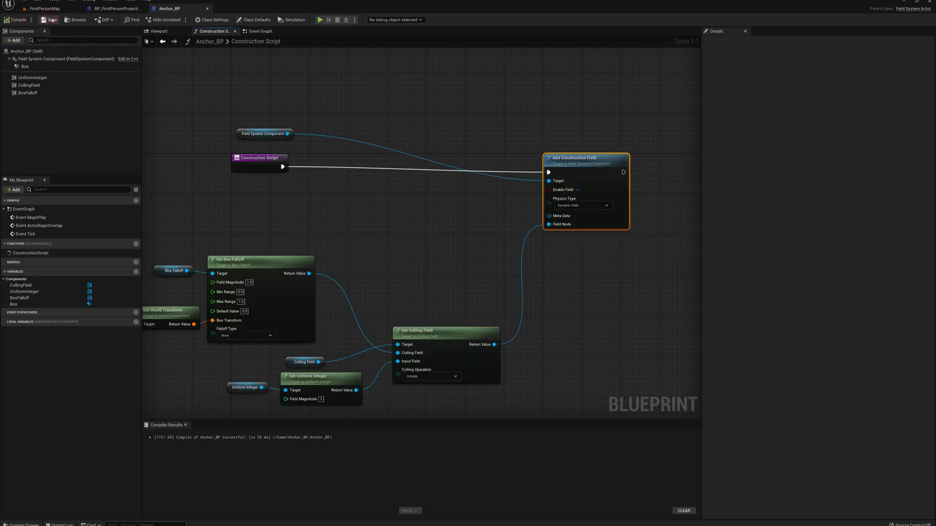
# - Place an Anchor_BP instance on the open floor of FirstPersonMap, in front of the player start area
pyautogui.click(44, 8)
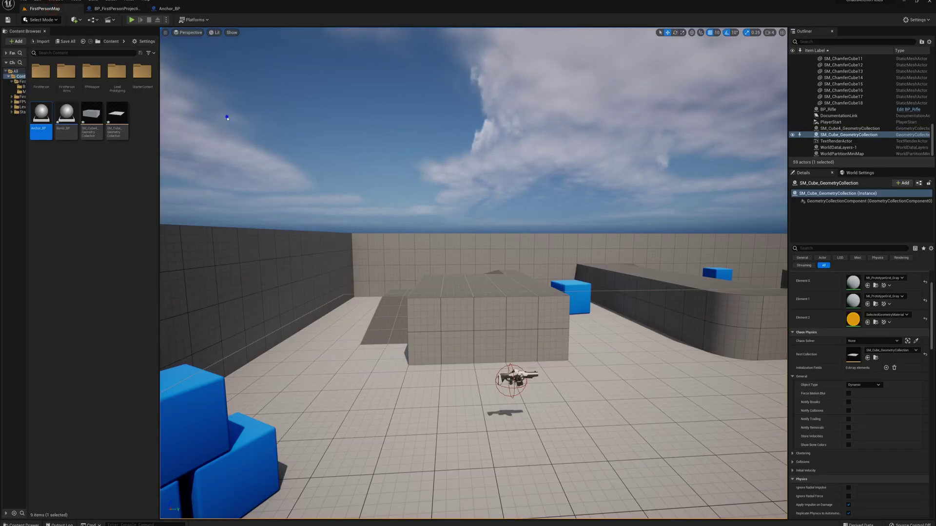
pyautogui.moveTo(227, 118)
pyautogui.mouseDown(button='right')
pyautogui.moveTo(319, 172)
pyautogui.moveTo(293, 161)
pyautogui.moveTo(294, 181)
pyautogui.moveTo(260, 194)
pyautogui.moveTo(227, 122)
pyautogui.mouseUp(button='right')
pyautogui.moveTo(41, 120); pyautogui.dragTo(586, 219)
pyautogui.moveTo(629, 242); pyautogui.dragTo(652, 210, button='right')
pyautogui.press('w')
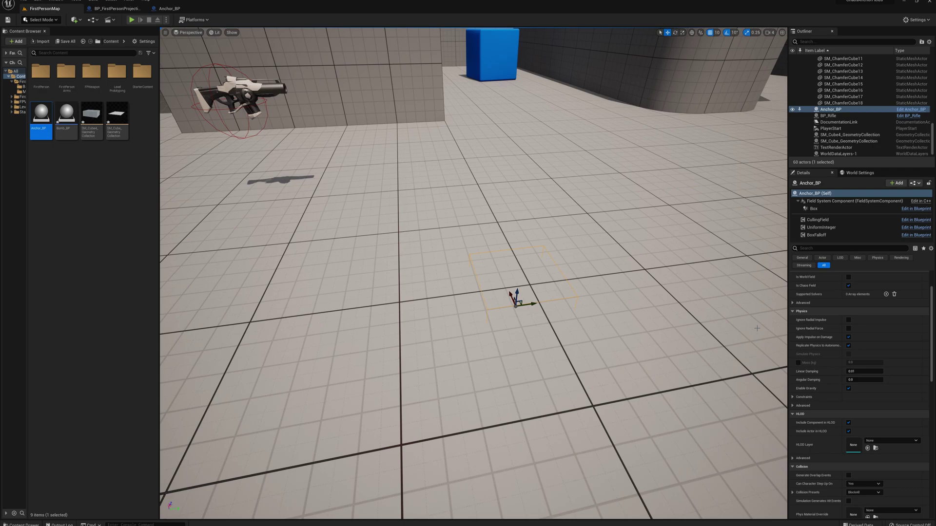
# - Add an Initialization Fields element to the floor's SM_Cube_GeometryCollection and assign the placed Anchor_BP to it
pyautogui.click(674, 242)
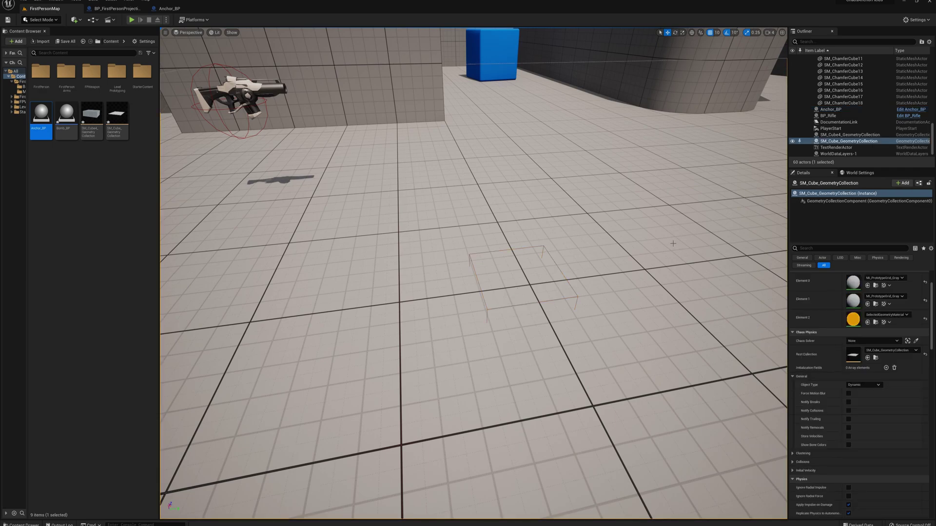
pyautogui.scroll(-10, 622, 239)
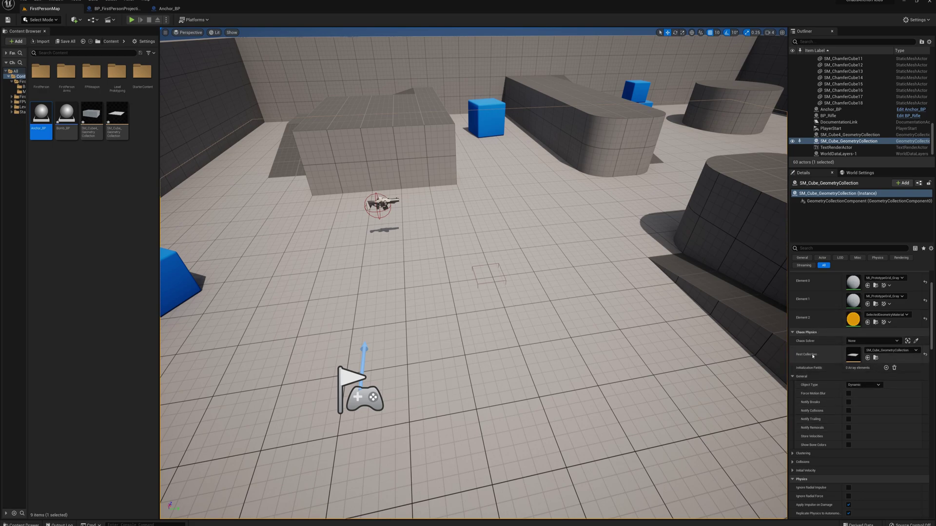
pyautogui.click(886, 351)
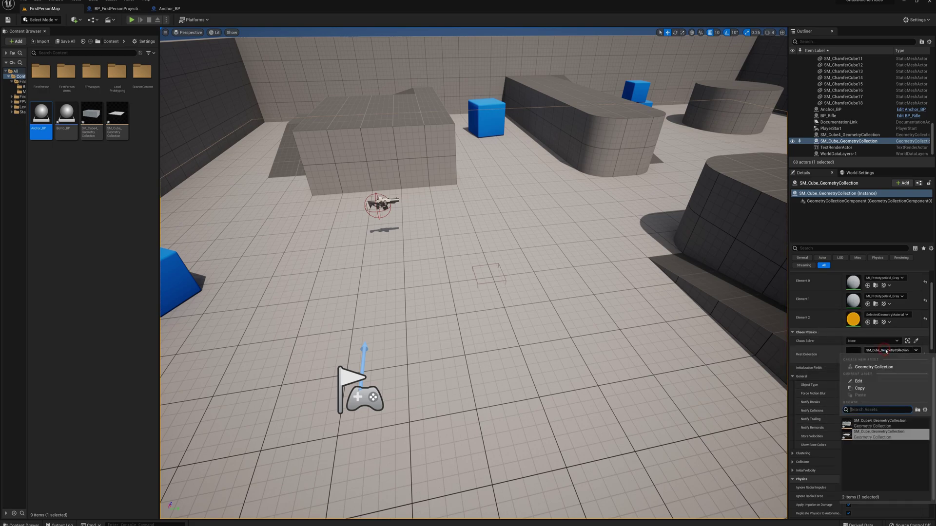
pyautogui.click(886, 351)
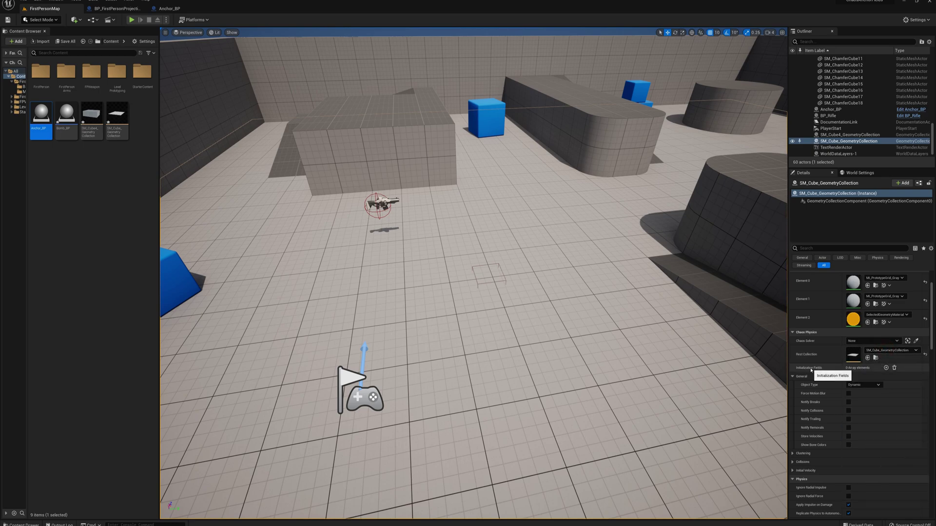
pyautogui.click(887, 368)
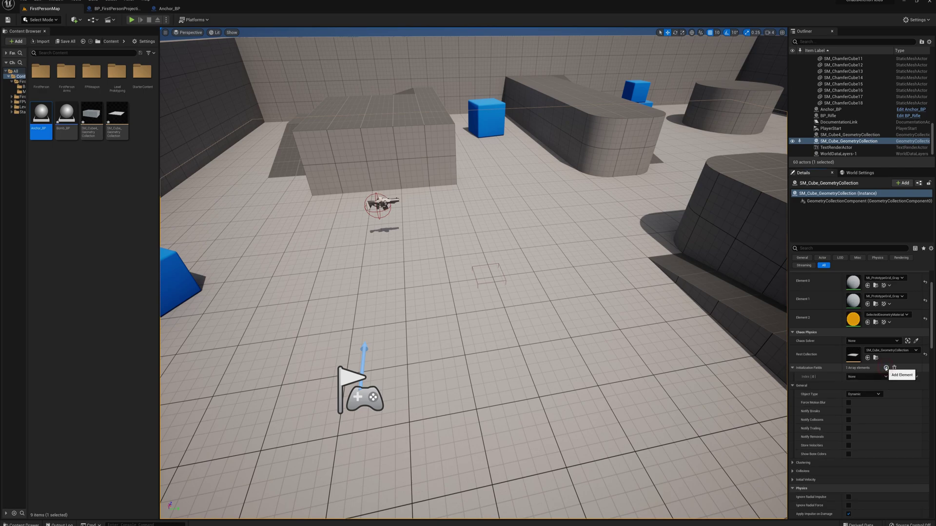
pyautogui.click(861, 377)
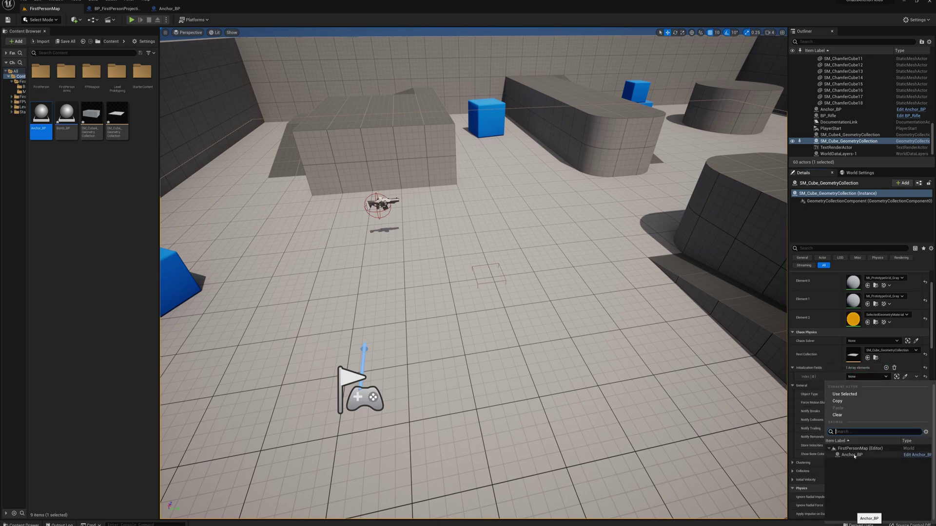
pyautogui.click(852, 455)
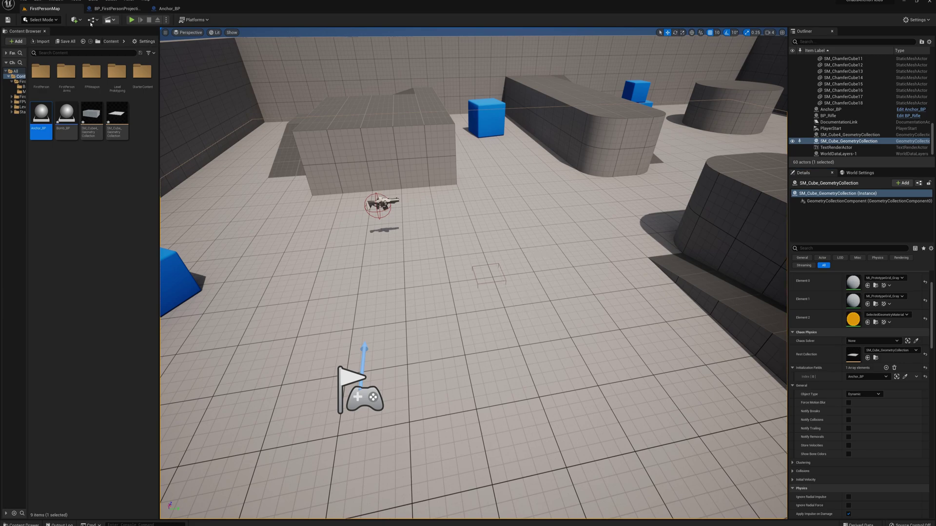
# - Play the level, pick up the rifle, shoot the floor around the anchor box to test the anchoring, and stop playing
pyautogui.click(131, 20)
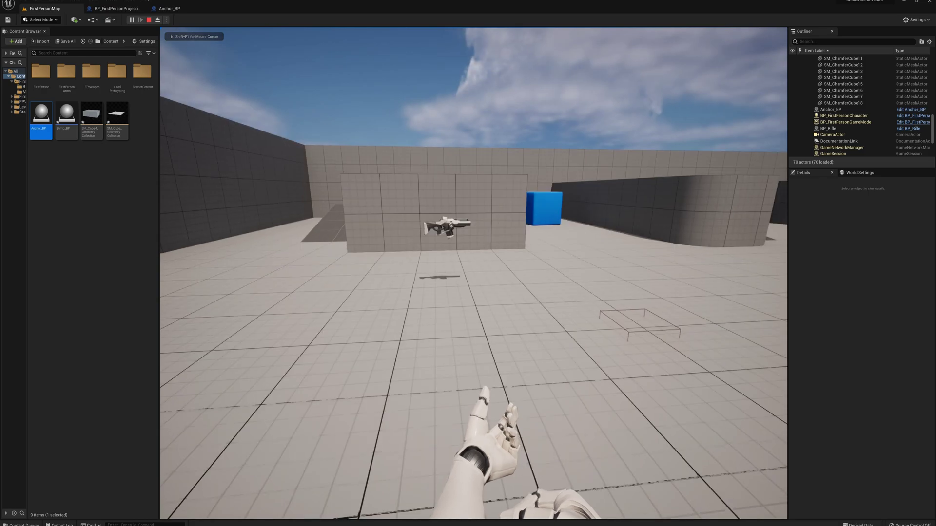
pyautogui.press('w')
pyautogui.press('w')
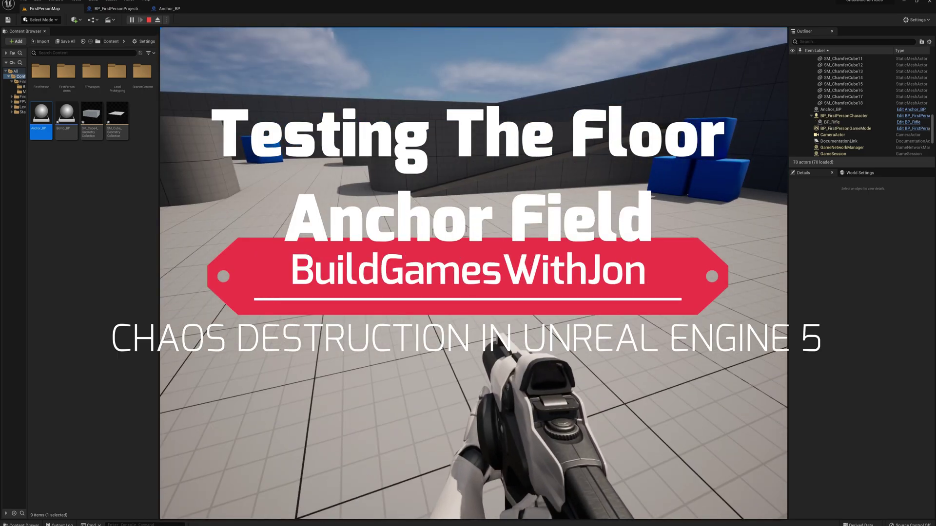
pyautogui.press('w')
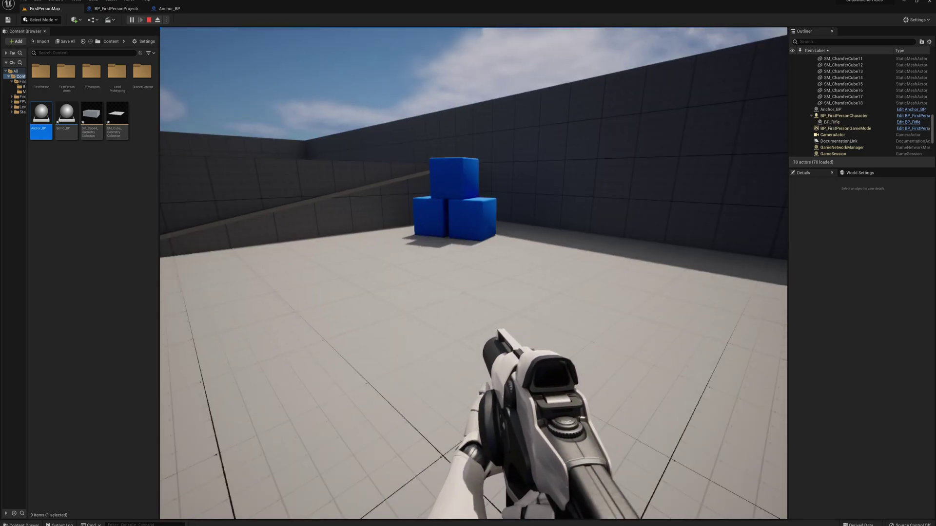
pyautogui.click(474, 274)
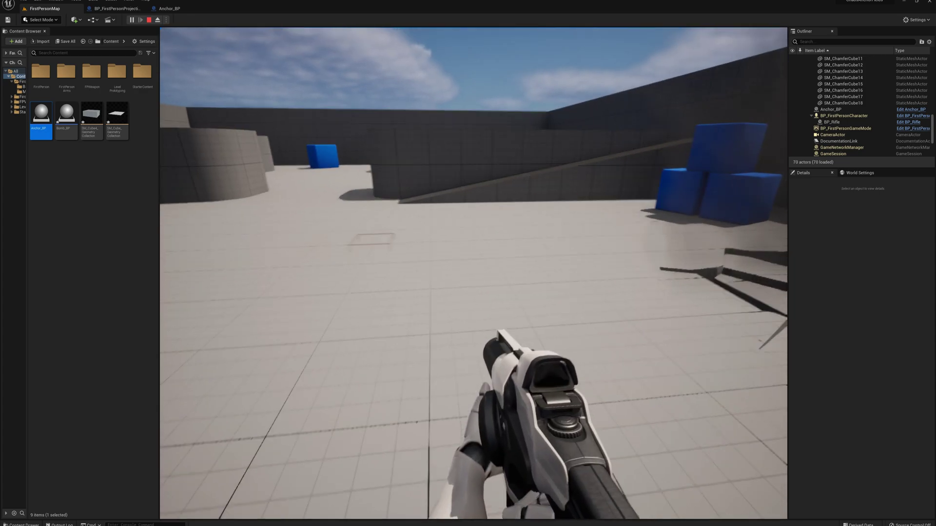
pyautogui.click(473, 274)
pyautogui.press('a')
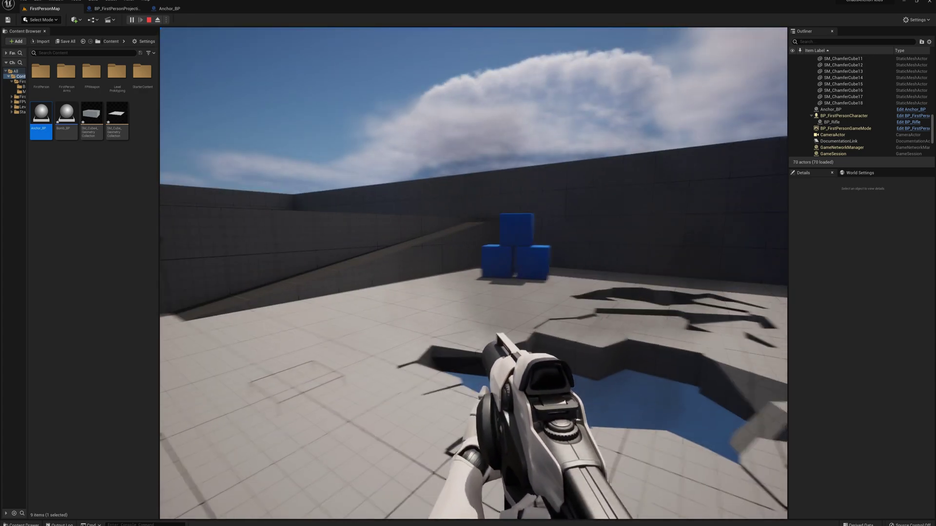
pyautogui.click(473, 273)
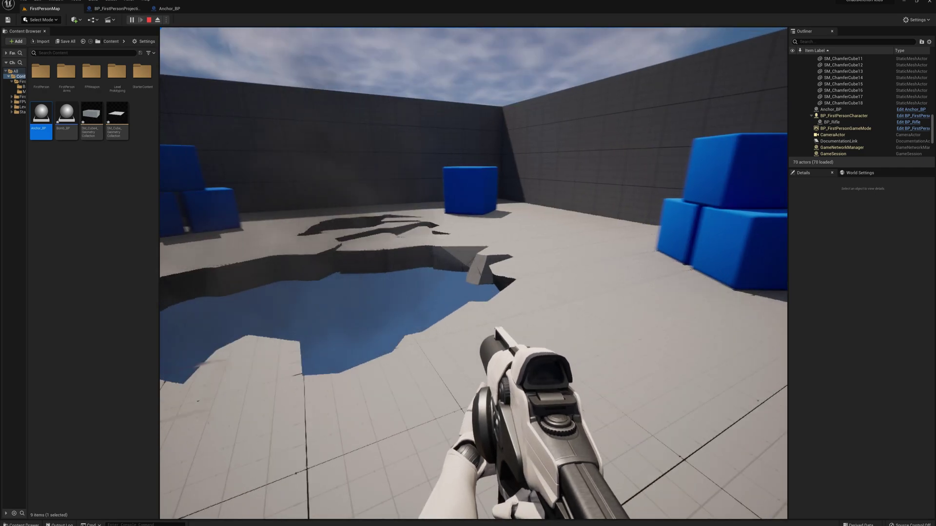
pyautogui.click(474, 273)
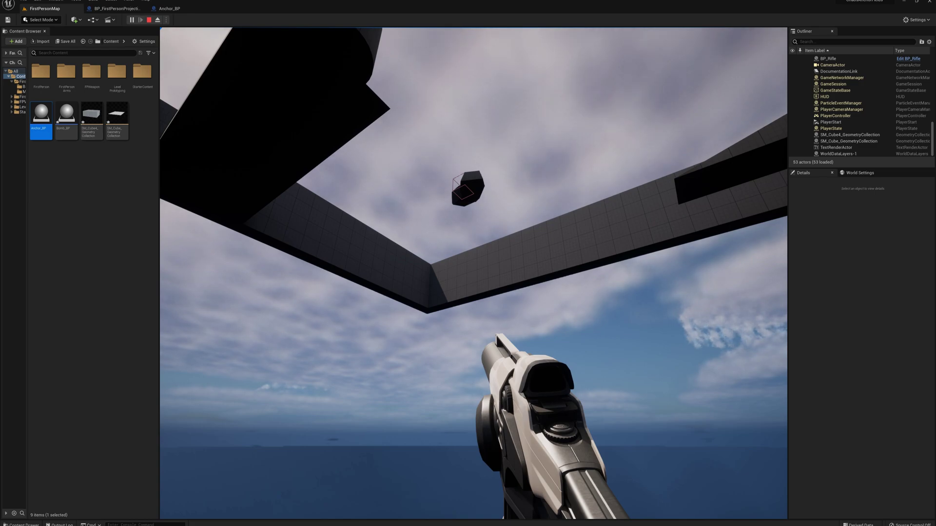
pyautogui.press('Escape')
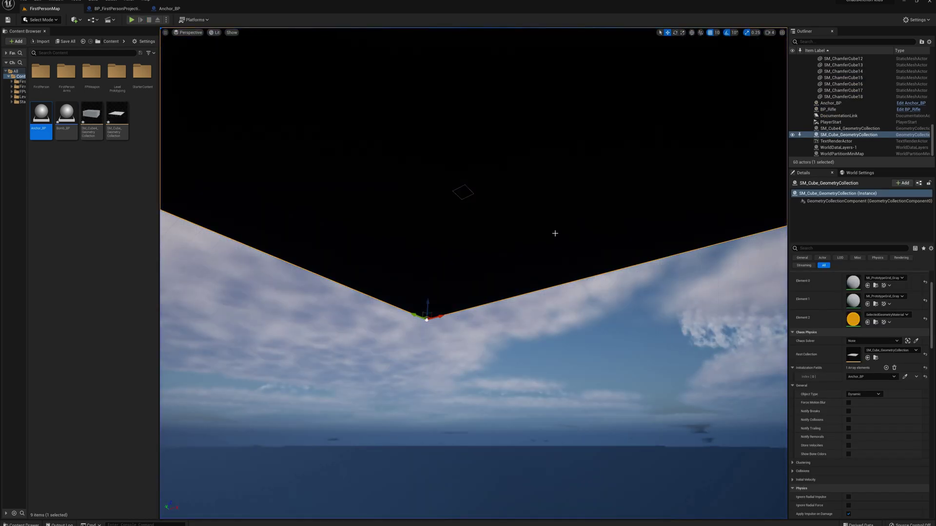
# - Play the level, pick up the rifle, and walk up to the anchor box on the floor
pyautogui.click(132, 19)
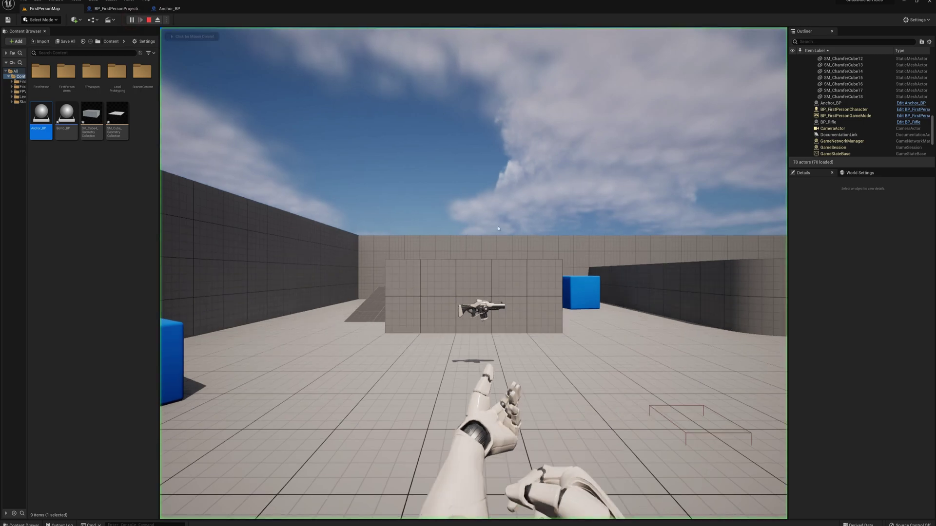
pyautogui.press('w')
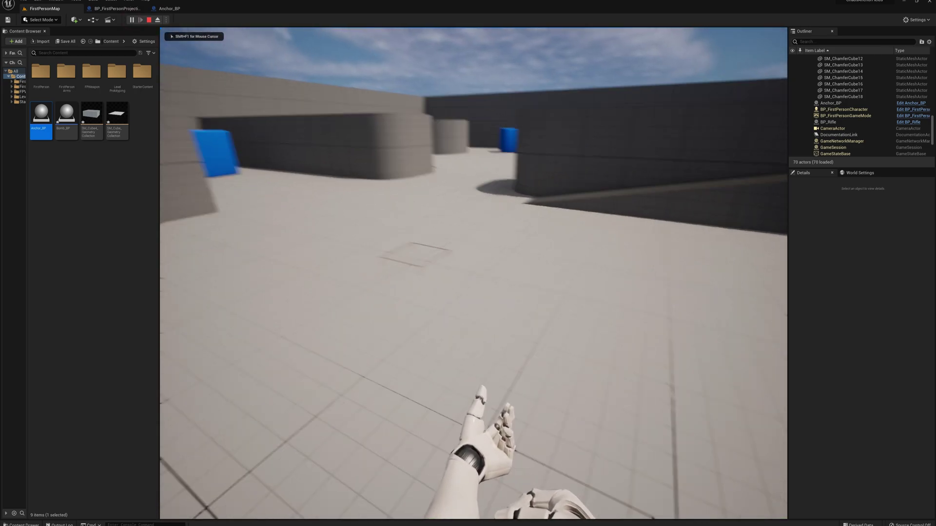
pyautogui.press('w')
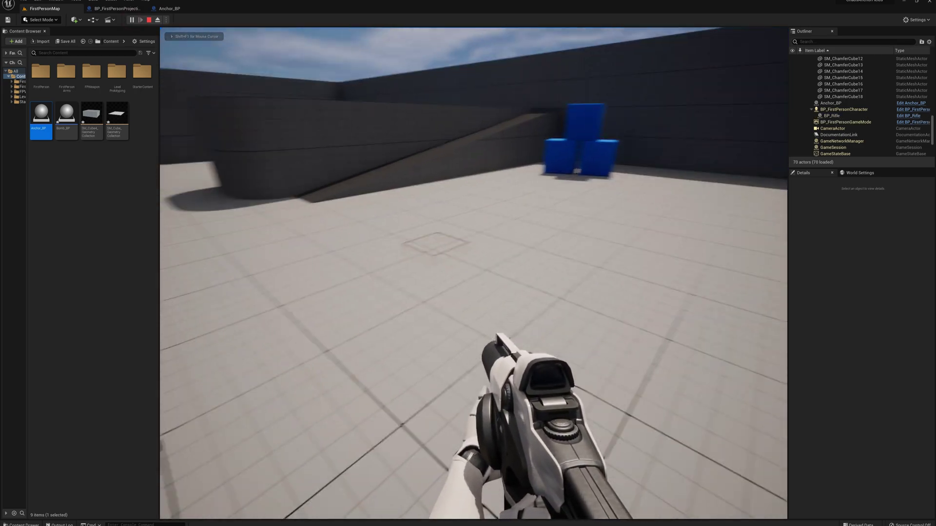
pyautogui.press('w')
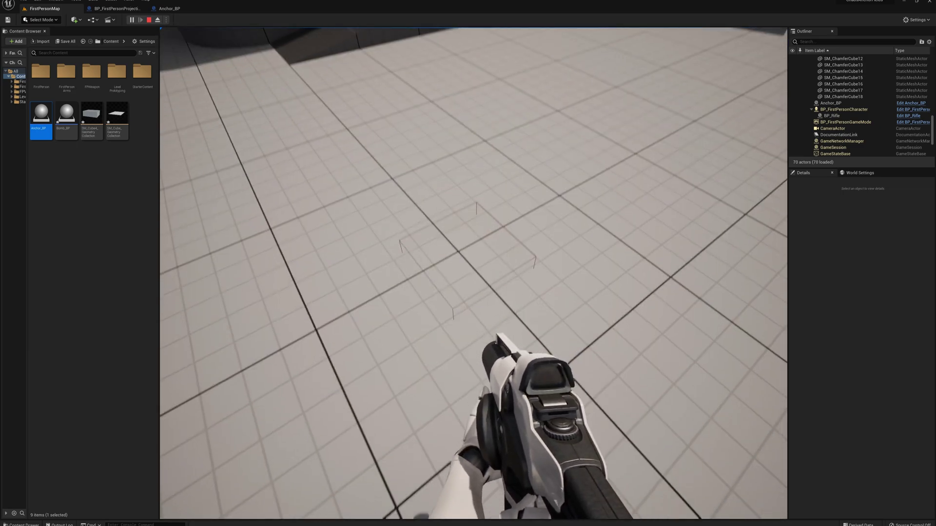
pyautogui.press('s')
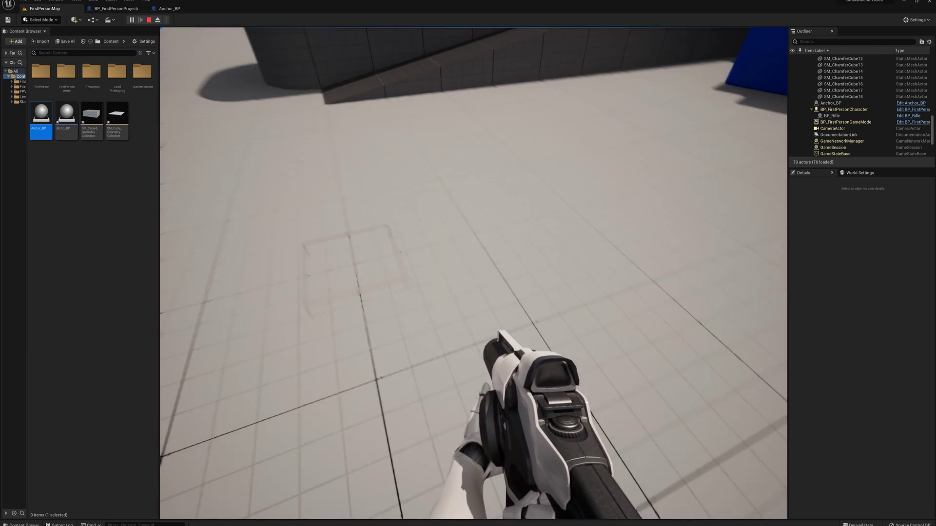
pyautogui.press('w')
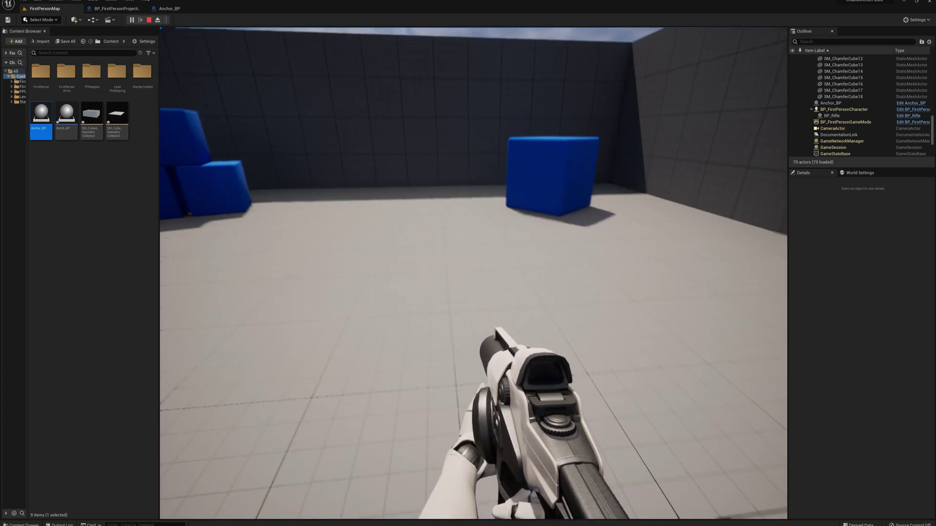
# - Shoot the floor all around the anchored area to test which pieces hold, and stop playing
pyautogui.click(473, 273)
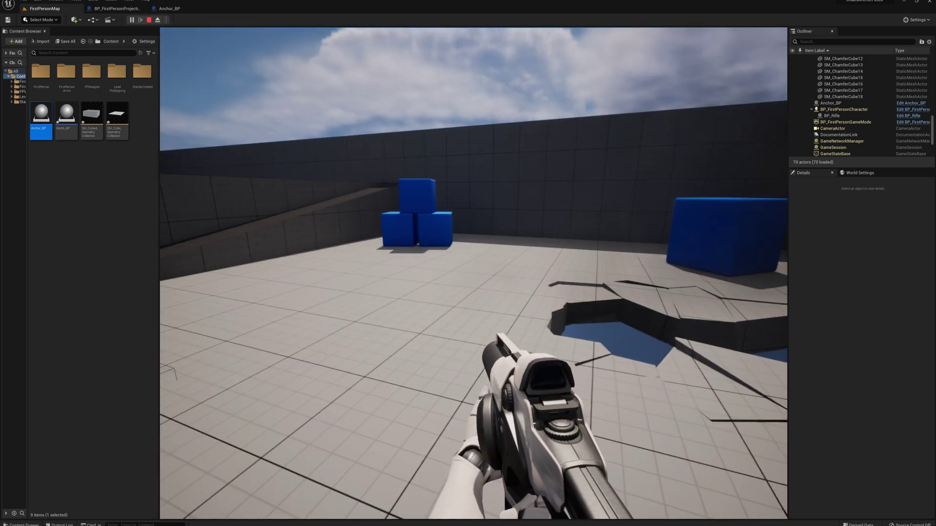
pyautogui.click(474, 273)
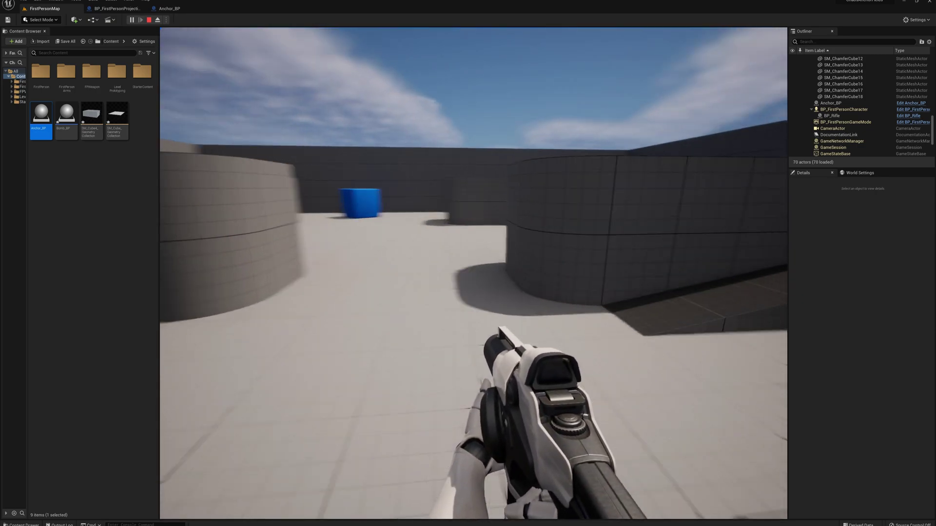
pyautogui.click(474, 273)
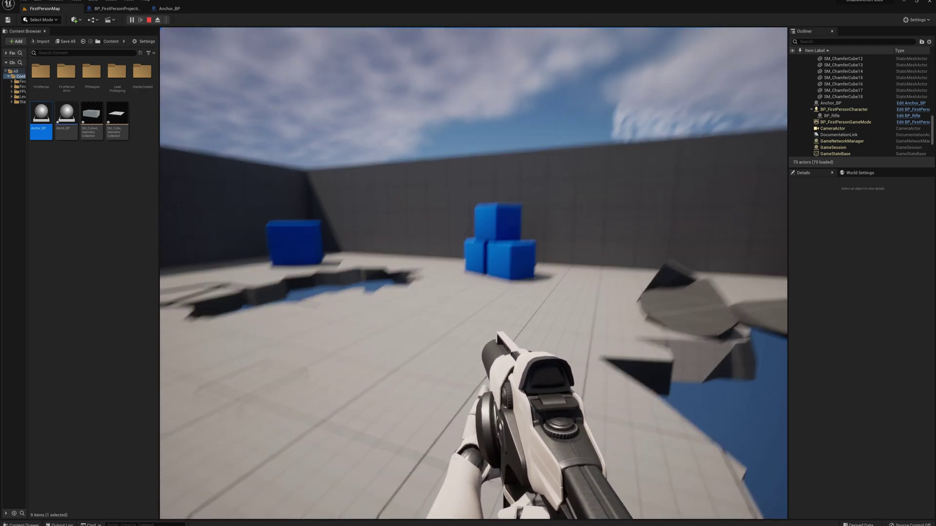
pyautogui.click(474, 273)
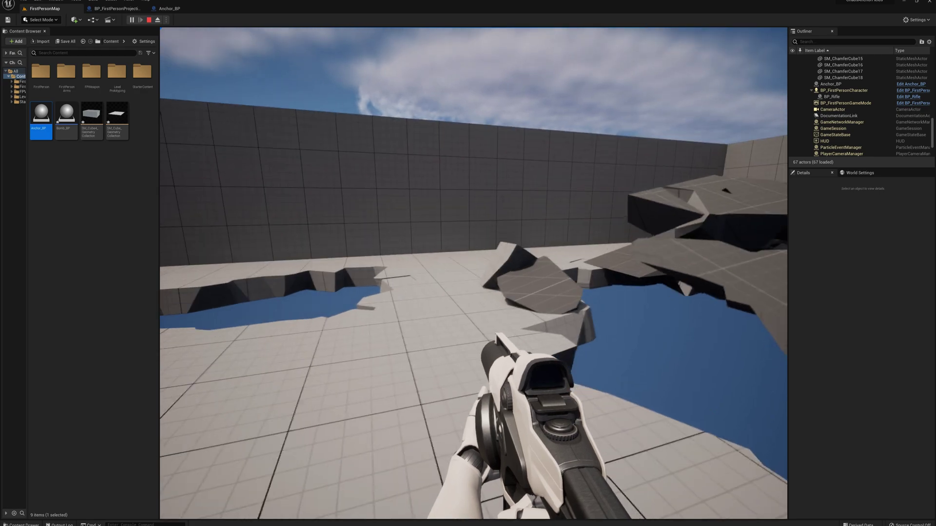
pyautogui.click(474, 273)
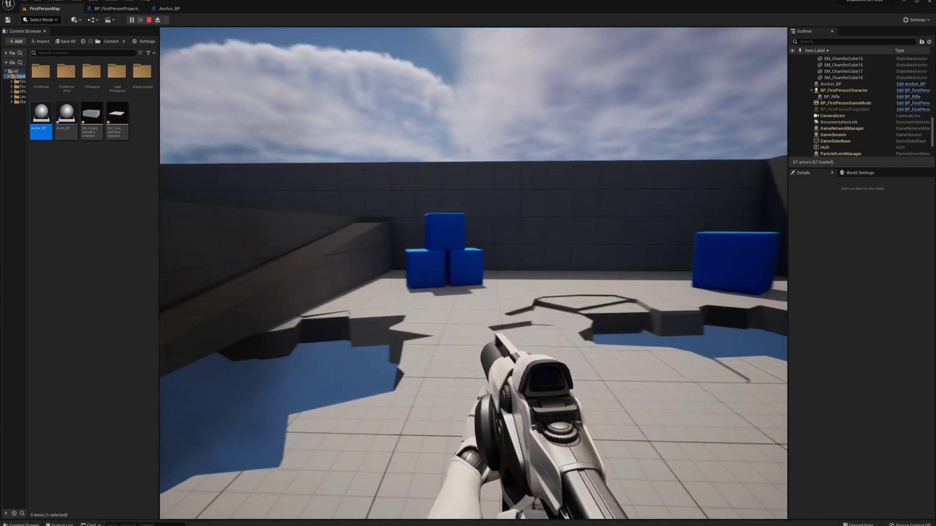
pyautogui.click(474, 273)
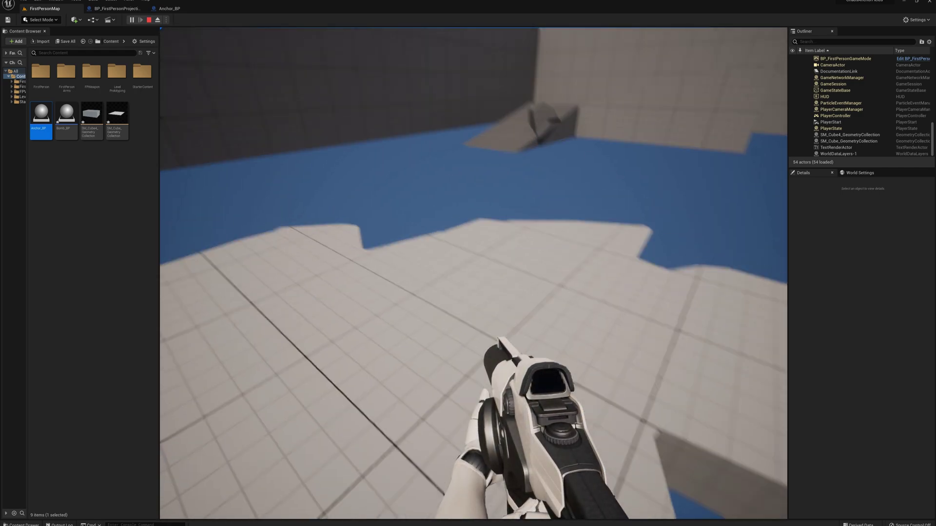
pyautogui.click(474, 273)
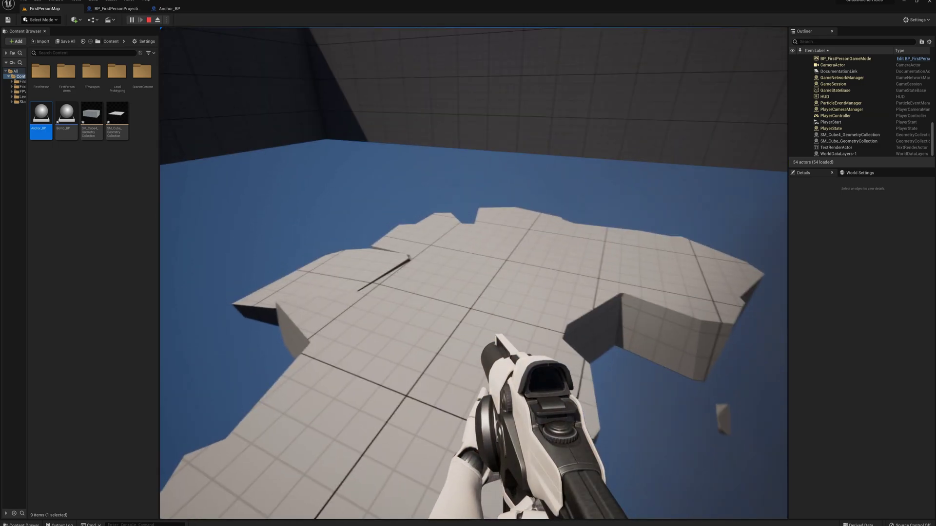
pyautogui.click(473, 273)
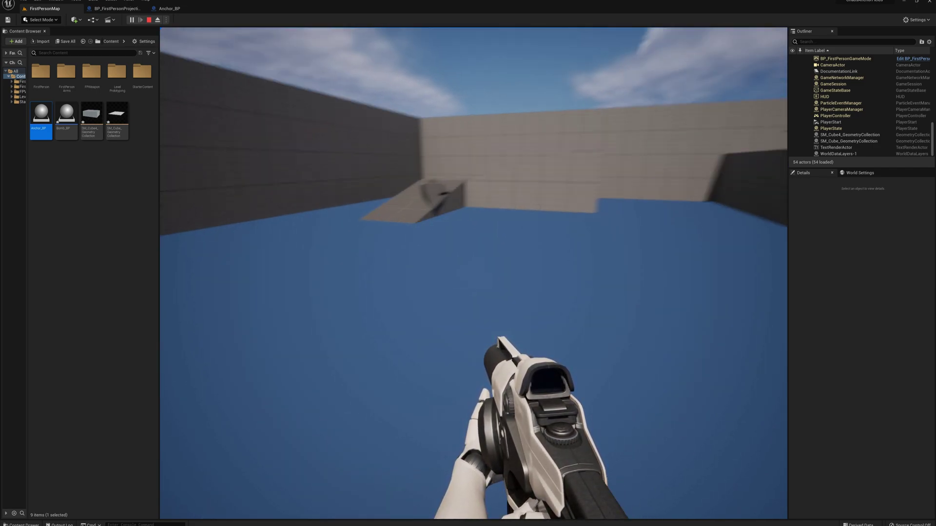
pyautogui.press('Escape')
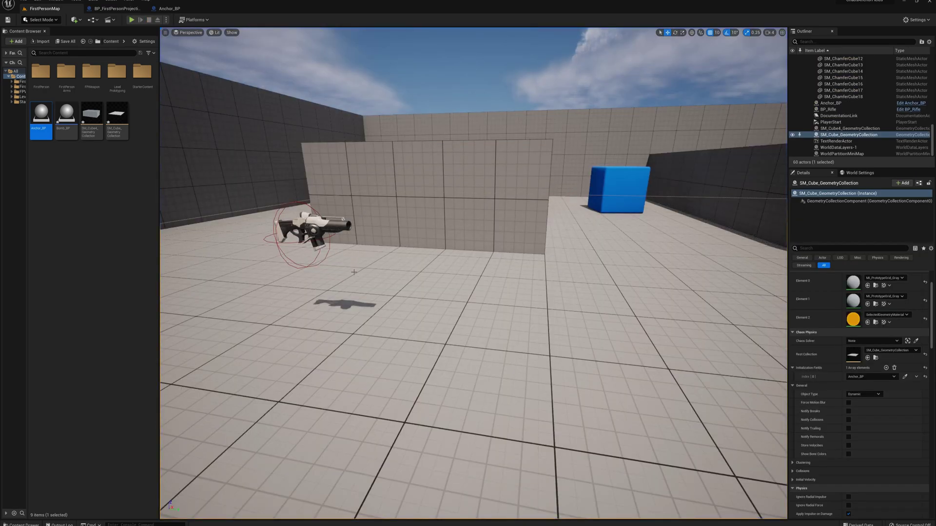
# - Select the long side wall SM_Cube2 behind the stacked blue cubes and generate a geometry collection from it in Fracture mode
pyautogui.moveTo(354, 272); pyautogui.dragTo(302, 290, button='right')
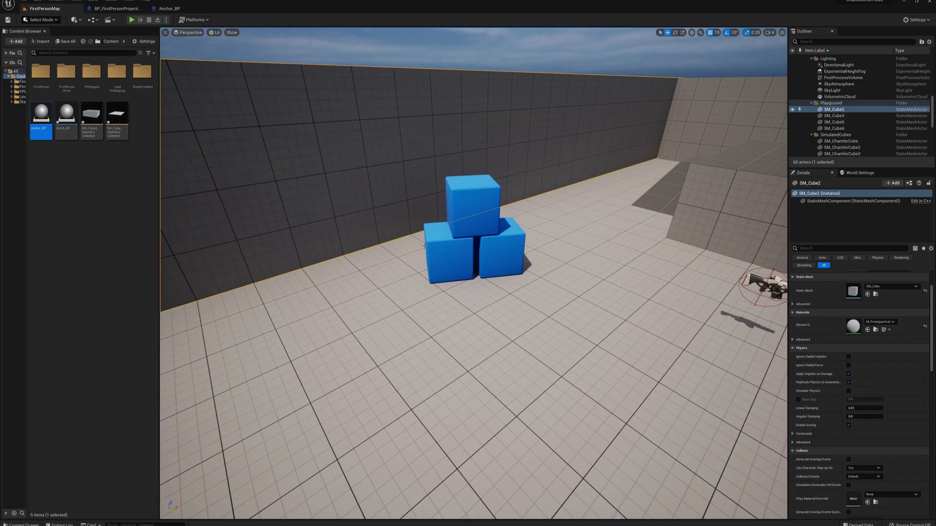
pyautogui.click(41, 20)
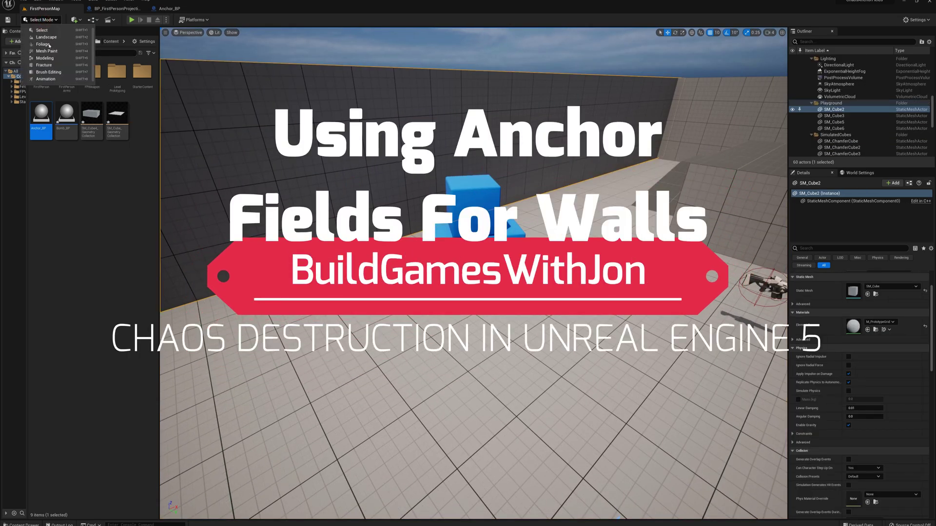
pyautogui.click(43, 65)
pyautogui.click(10, 45)
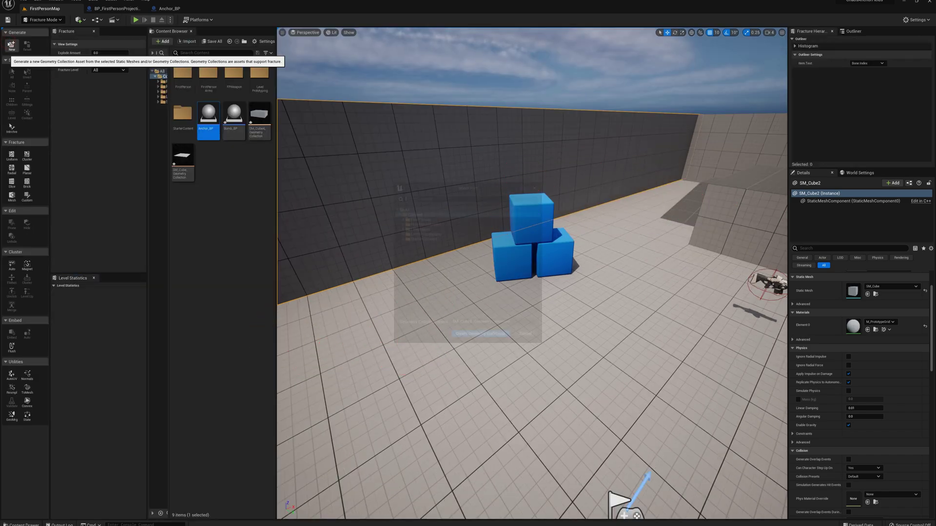
pyautogui.click(480, 334)
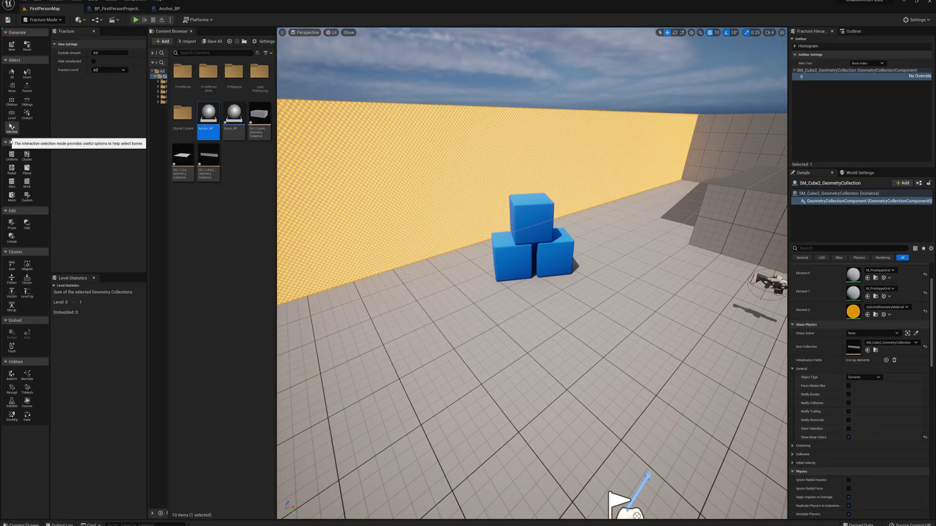
# - Fracture the wall's geometry collection with Uniform Voronoi, using 500 minimum and 500 maximum Voronoi sites
pyautogui.click(11, 155)
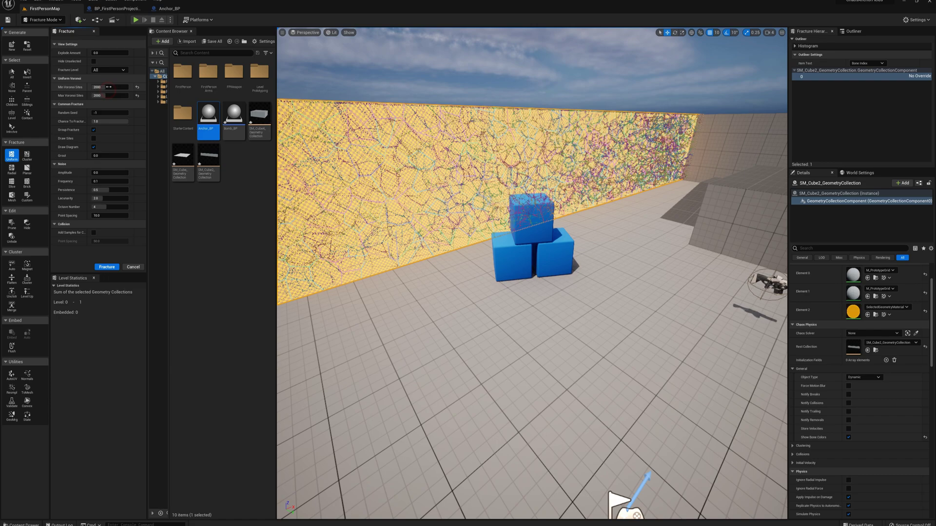
pyautogui.press('Tab')
pyautogui.write('500')
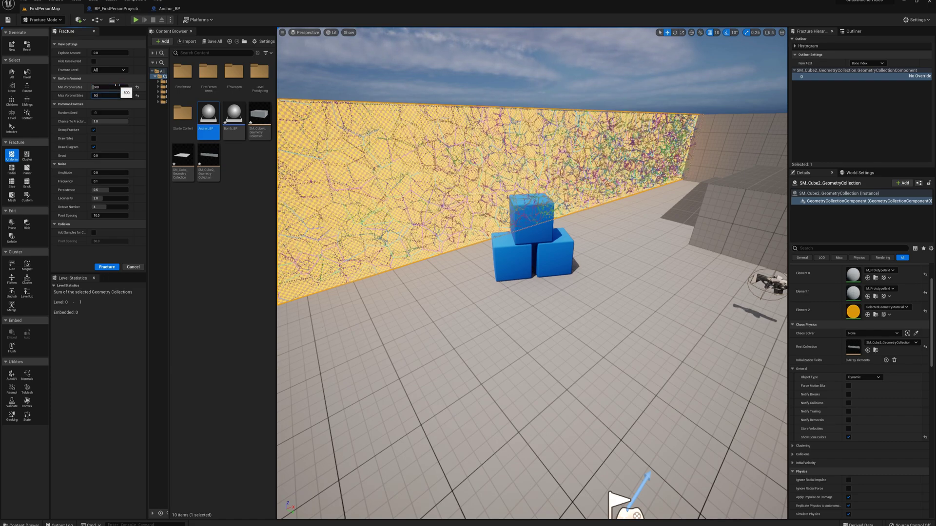
pyautogui.press('Return')
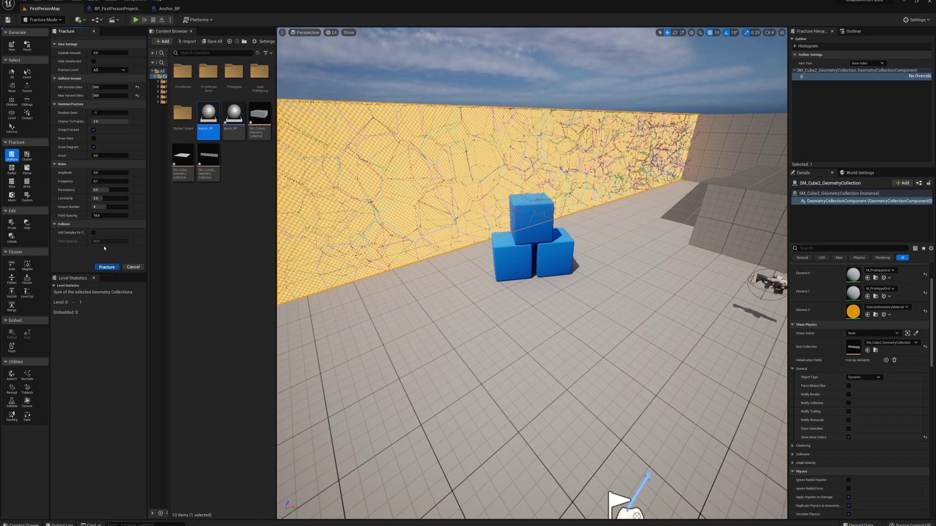
# - Return to Select mode and turn off Show Bone Colors for SM_Cube2_GeometryCollection
pyautogui.click(52, 21)
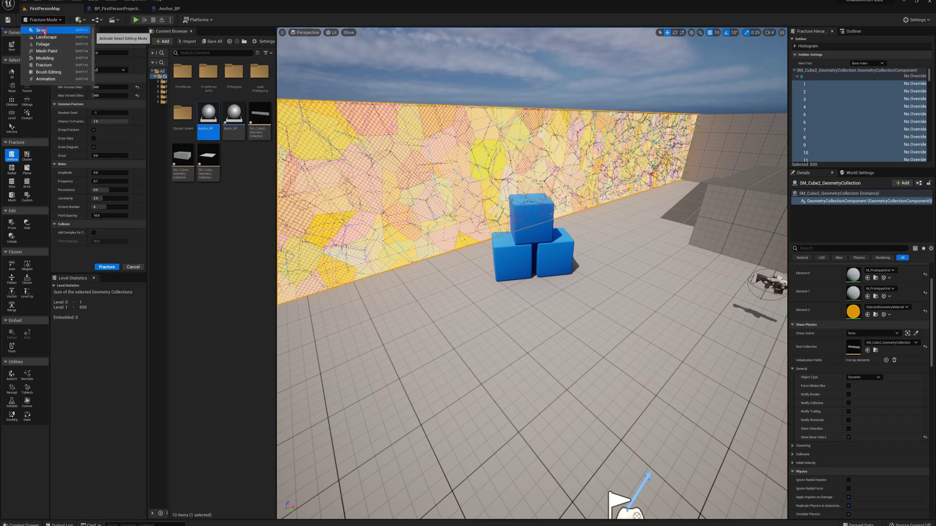
pyautogui.click(51, 31)
pyautogui.click(836, 247)
pyautogui.write('b')
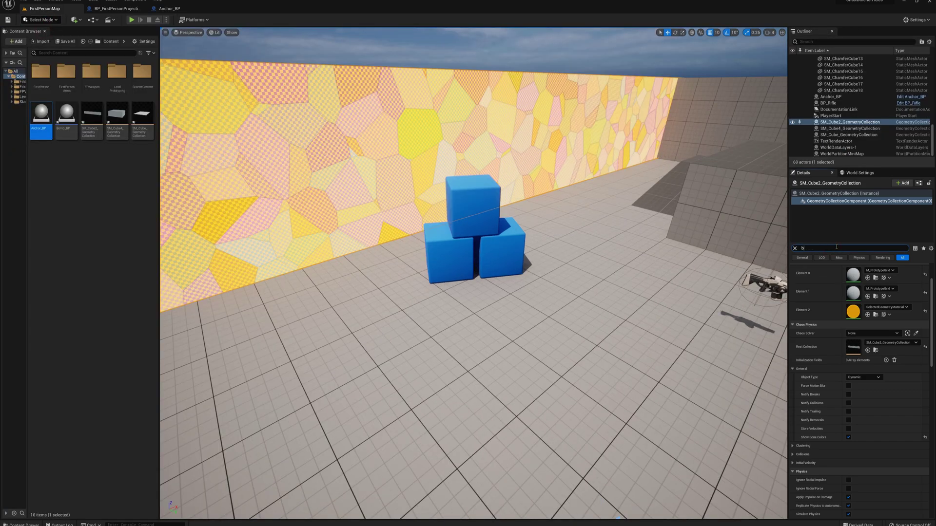
pyautogui.write('one')
pyautogui.click(848, 284)
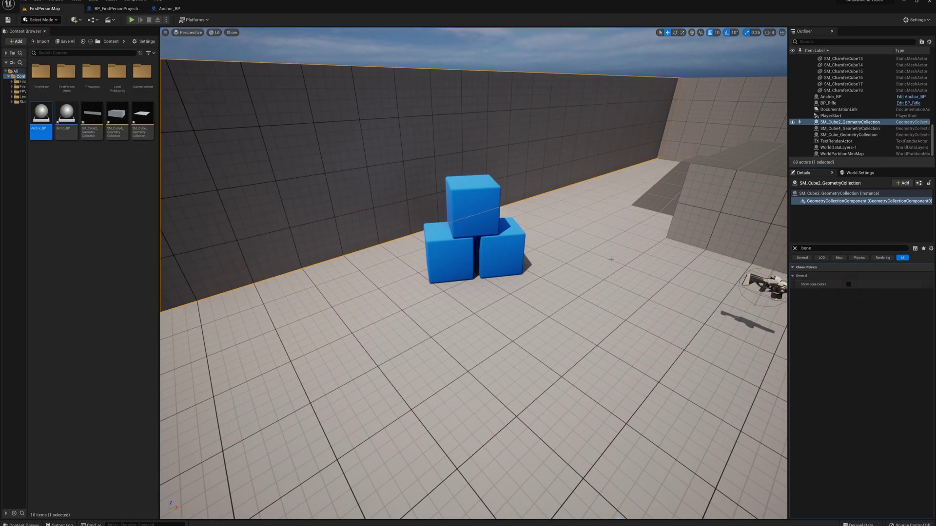
# - Play the level twice to examine how the fractured side wall behaves without an anchor, stopping play each time
pyautogui.moveTo(599, 260); pyautogui.dragTo(635, 261, button='right')
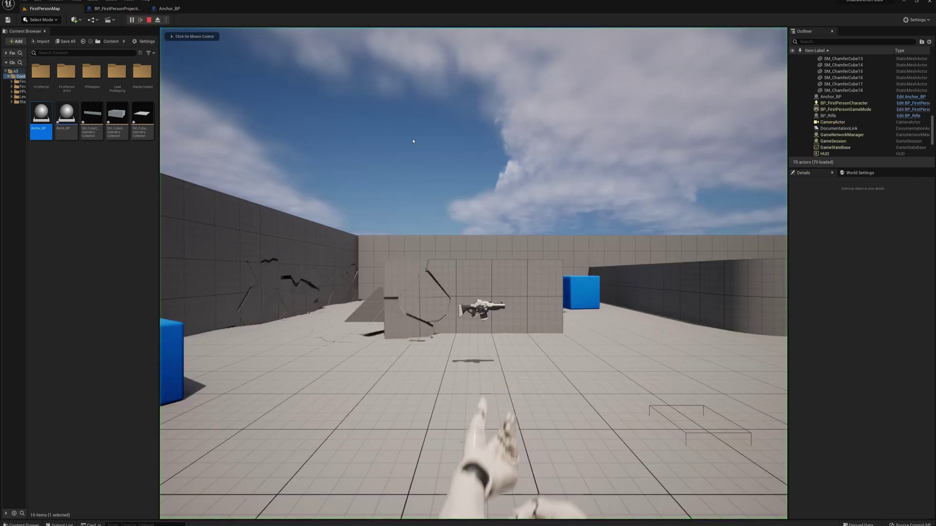
pyautogui.click(414, 140)
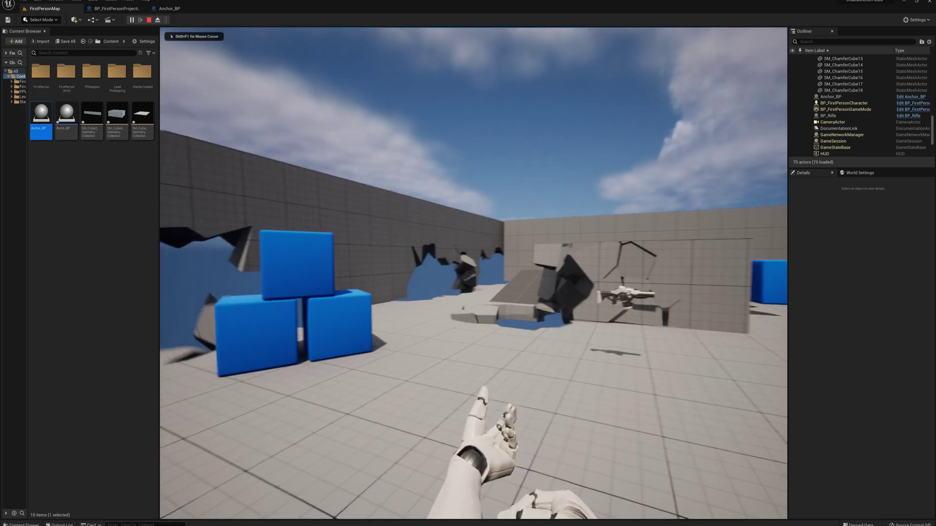
pyautogui.press('w')
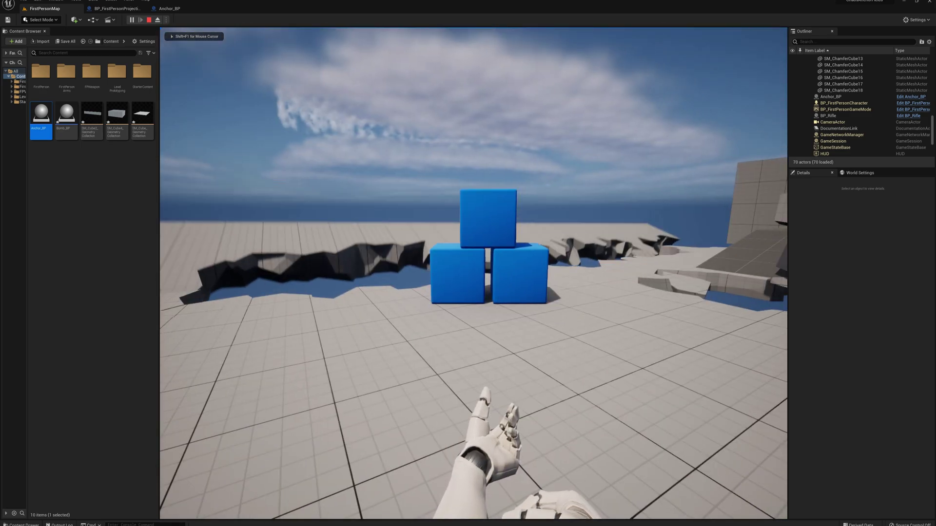
pyautogui.press('Escape')
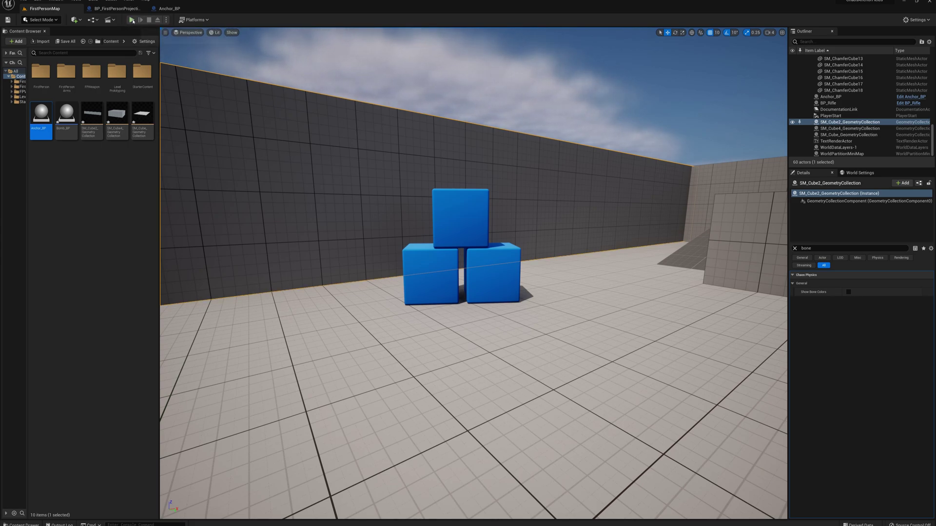
pyautogui.click(130, 20)
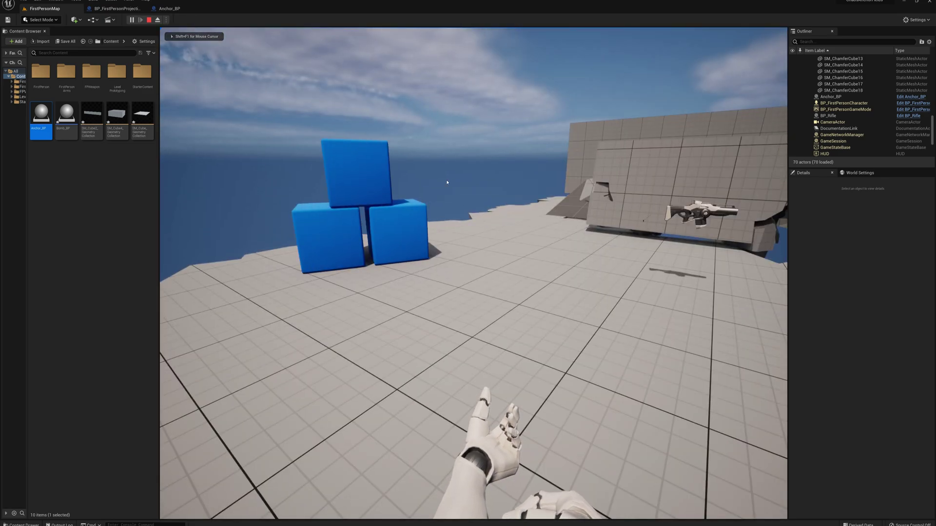
pyautogui.press('Escape')
# - Place a second Anchor_BP instance in the level at the base of the fractured side wall
pyautogui.moveTo(468, 263); pyautogui.dragTo(297, 214, button='right')
pyautogui.moveTo(31, 114); pyautogui.dragTo(333, 218)
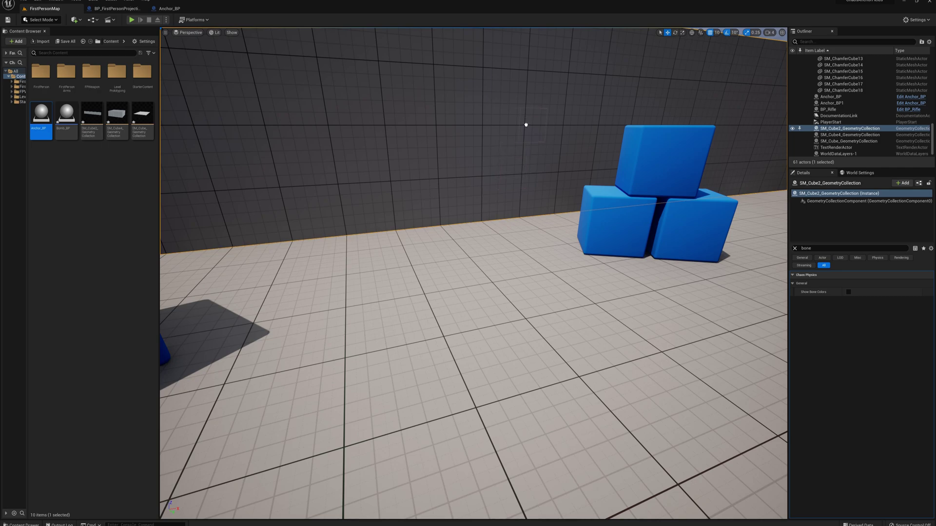
pyautogui.moveTo(520, 140); pyautogui.dragTo(528, 205)
pyautogui.moveTo(511, 185); pyautogui.dragTo(396, 165, button='right')
pyautogui.moveTo(673, 310); pyautogui.dragTo(691, 298, button='right')
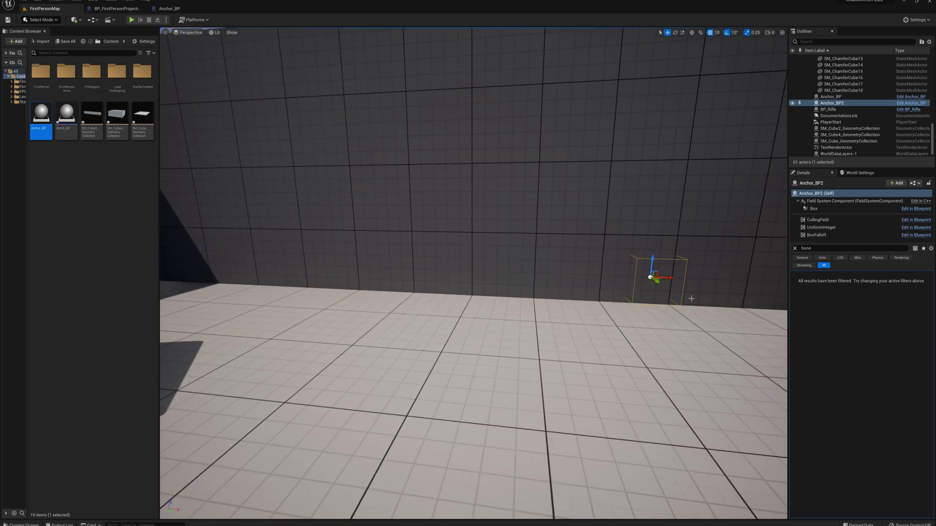
# - Move the new anchor along the base of the side wall into the wall's far corner
pyautogui.moveTo(666, 278); pyautogui.dragTo(362, 268)
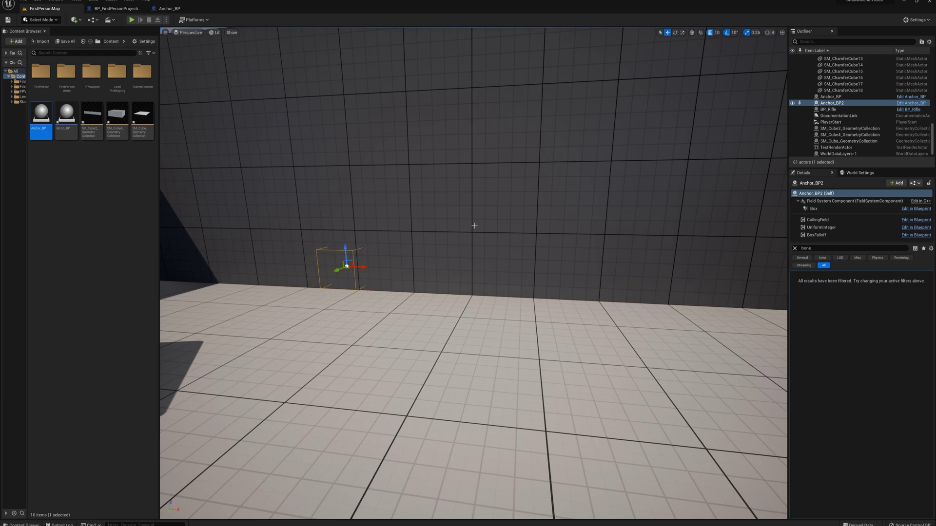
pyautogui.moveTo(474, 226); pyautogui.dragTo(474, 236, button='right')
pyautogui.moveTo(493, 286); pyautogui.dragTo(358, 267)
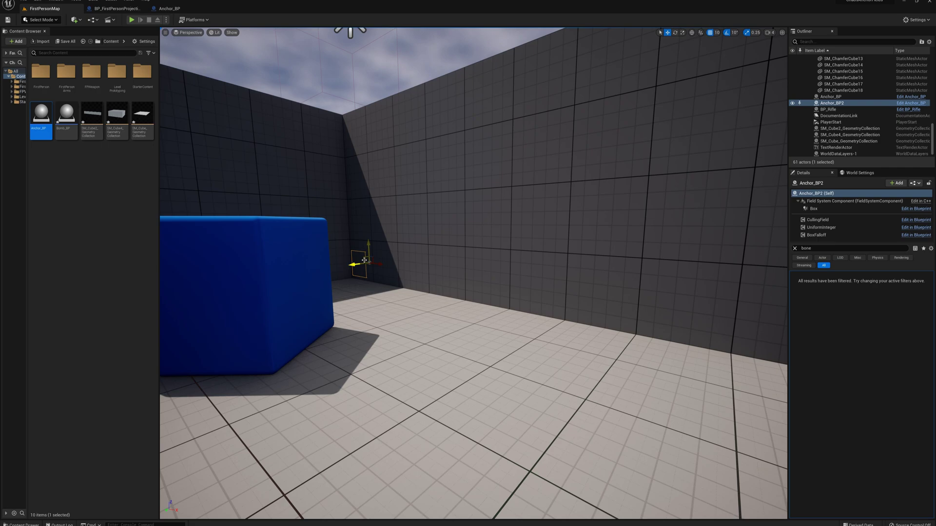
# - Add an Initialization Fields element to the fractured side wall SM_Cube2_GeometryCollection and assign Anchor_BP2 to it
pyautogui.click(556, 193)
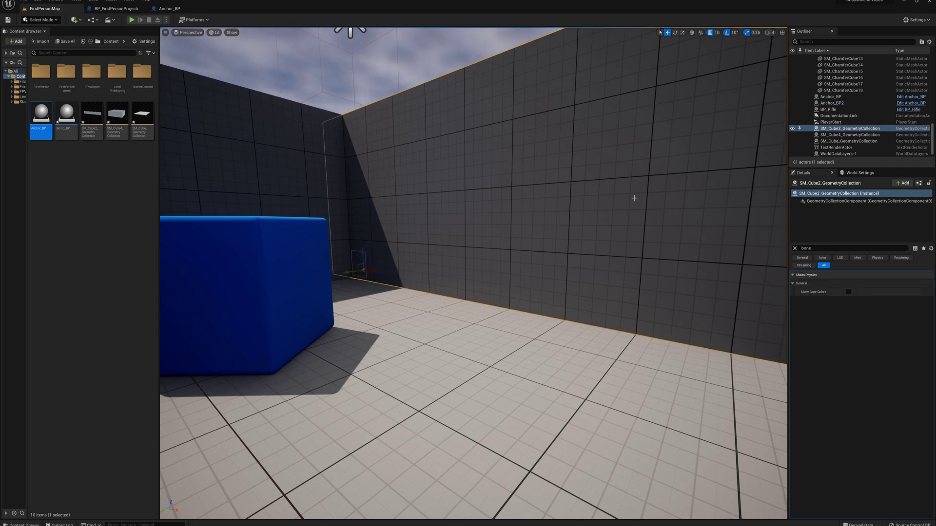
pyautogui.click(795, 247)
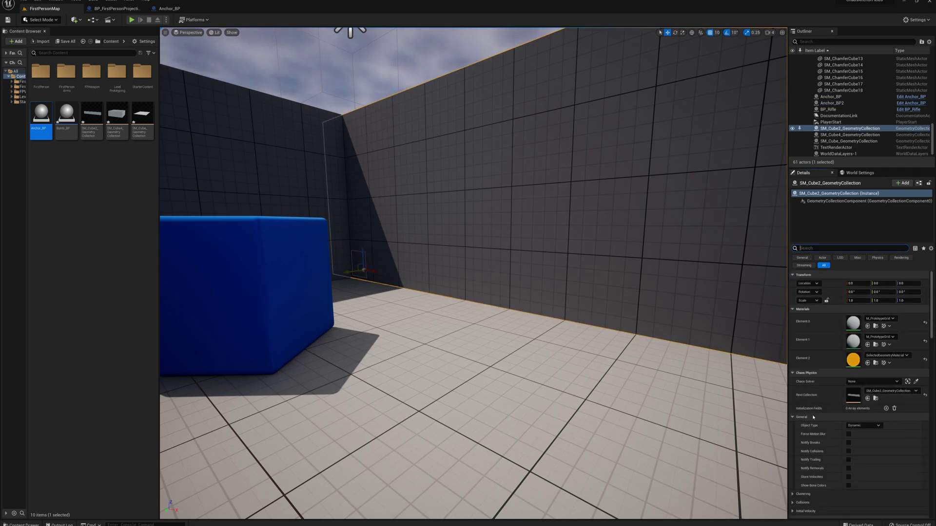
pyautogui.click(885, 408)
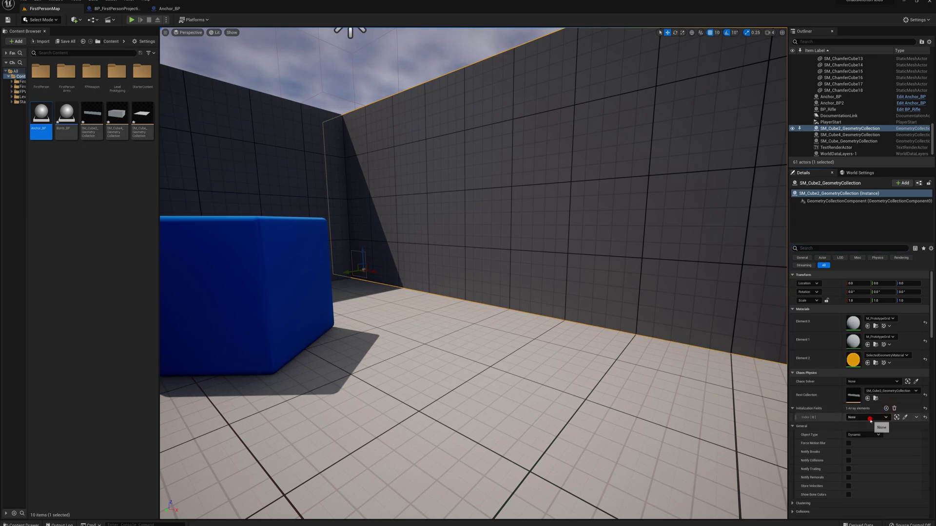
pyautogui.click(870, 417)
pyautogui.click(853, 350)
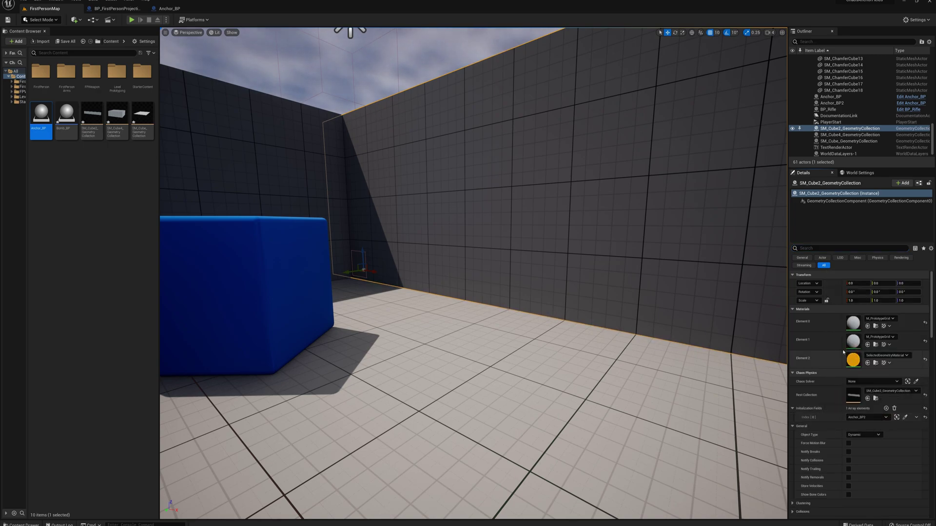
# - Play the level, pick up the rifle and shoot the side wall near its anchored corner to test the anchor, and stop playing
pyautogui.click(131, 20)
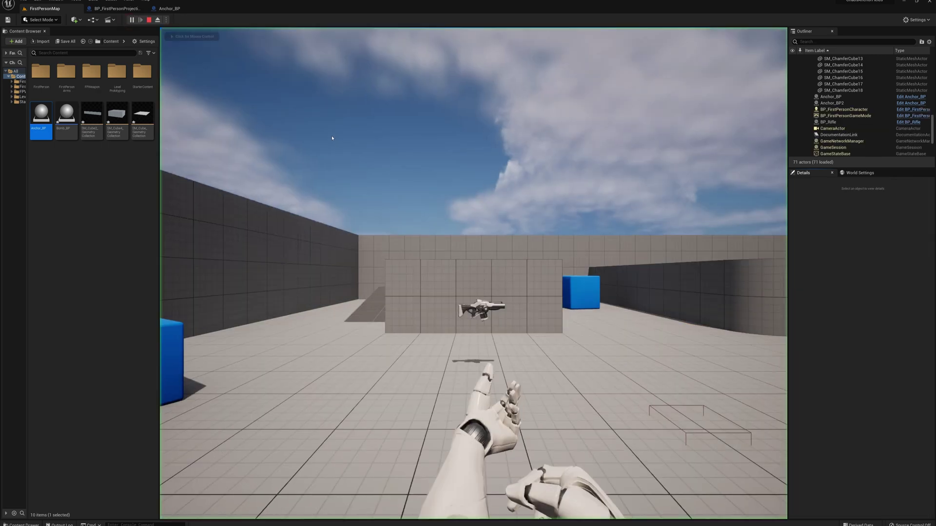
pyautogui.click(460, 197)
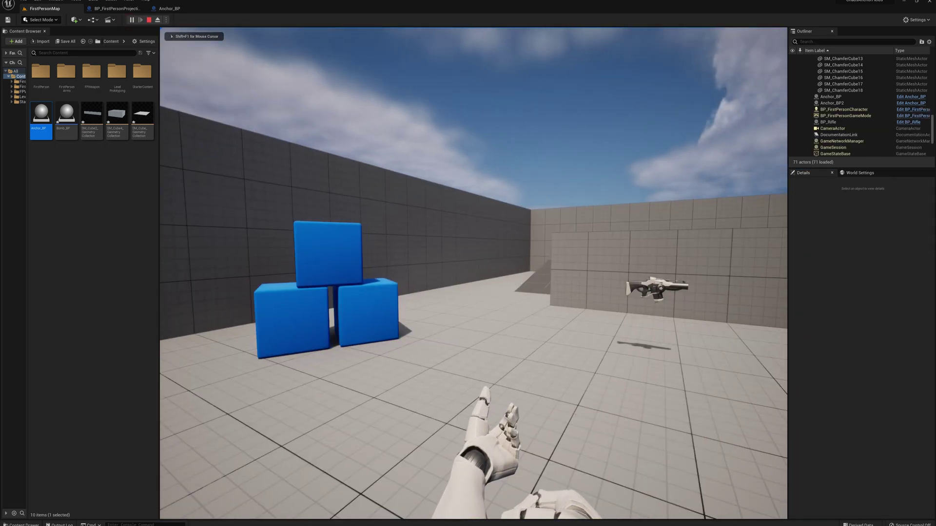
pyautogui.press('w')
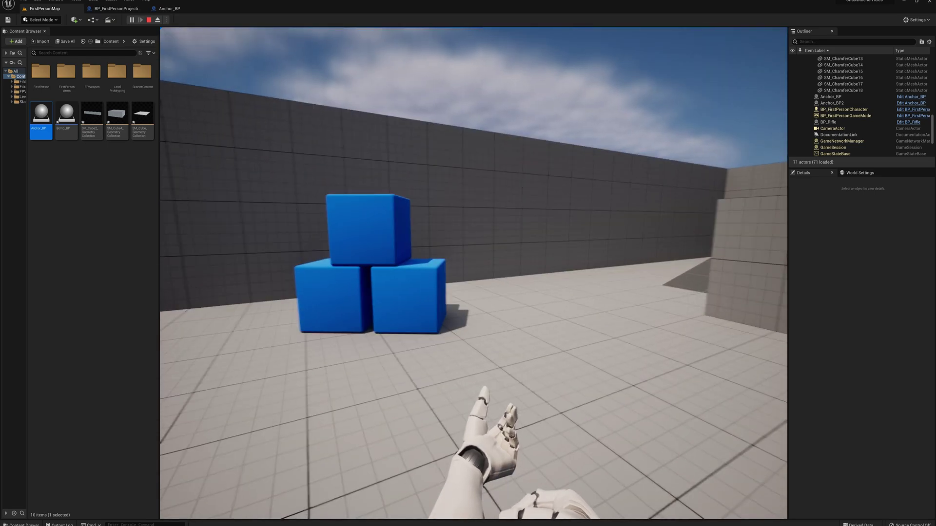
pyautogui.press('w')
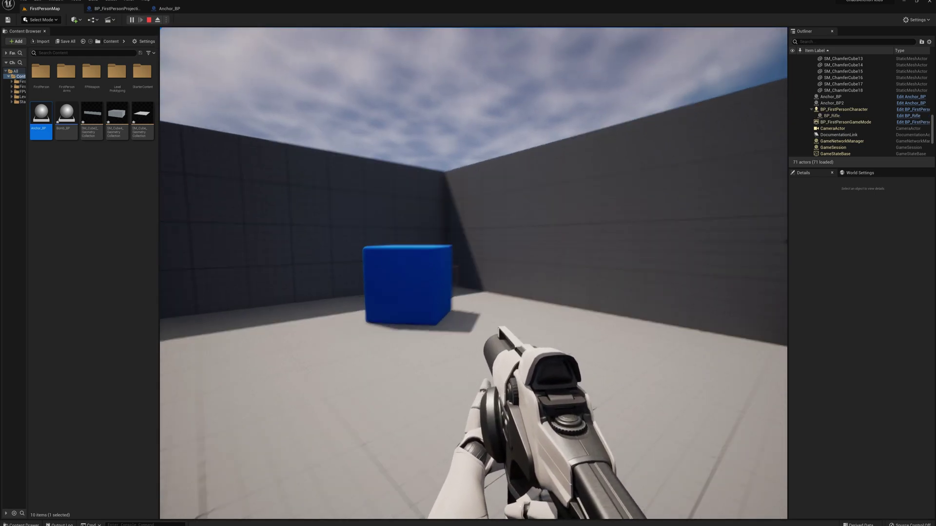
pyautogui.click(473, 273)
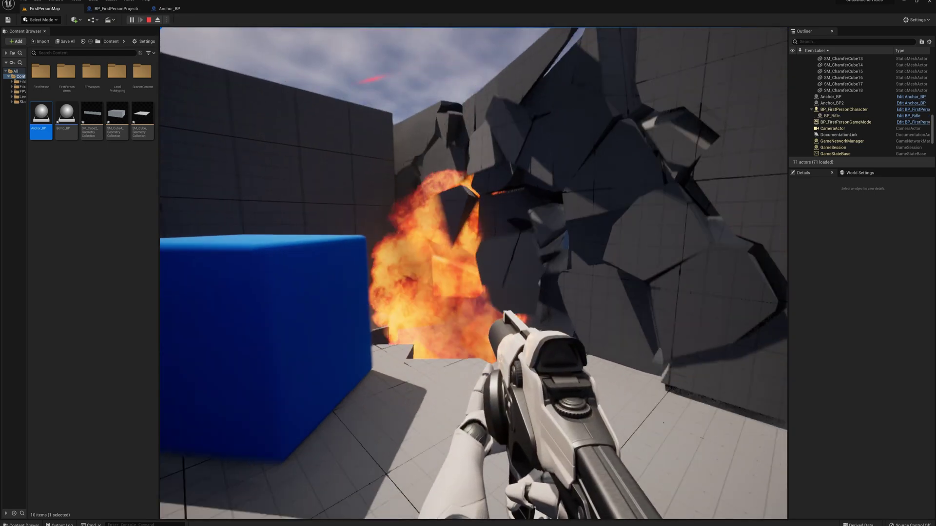
pyautogui.press('s')
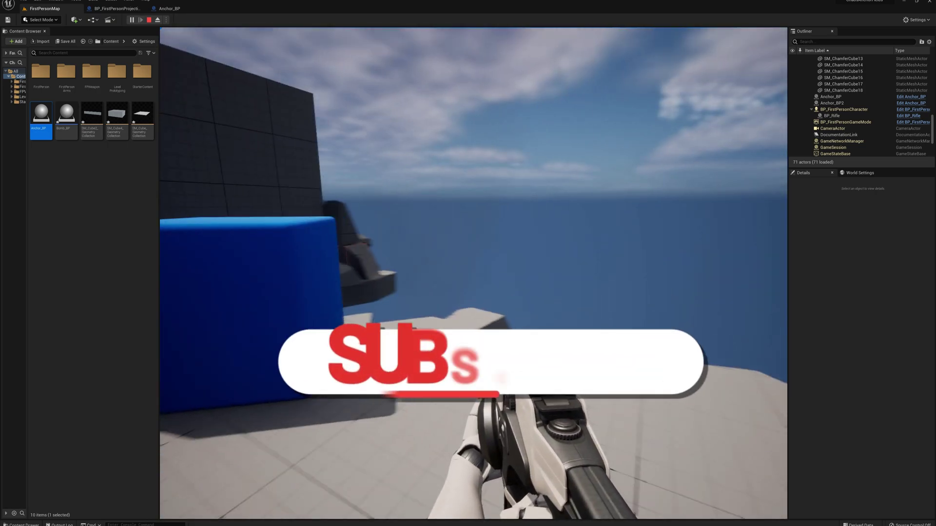
pyautogui.press('Escape')
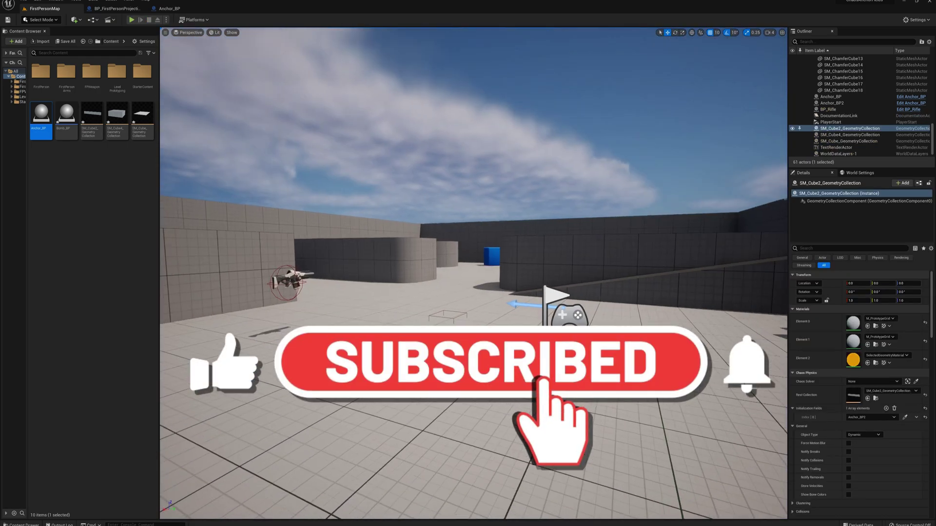
pyautogui.moveTo(474, 273); pyautogui.dragTo(432, 307, button='right')
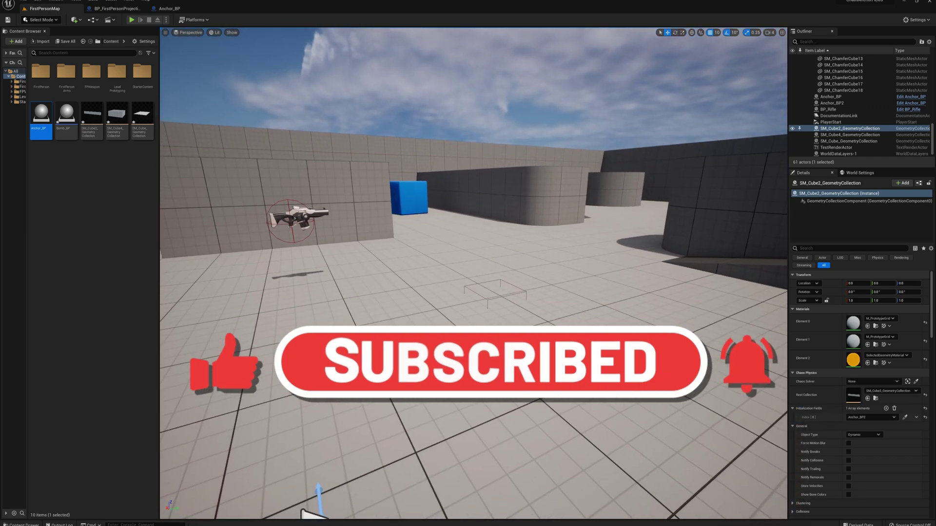